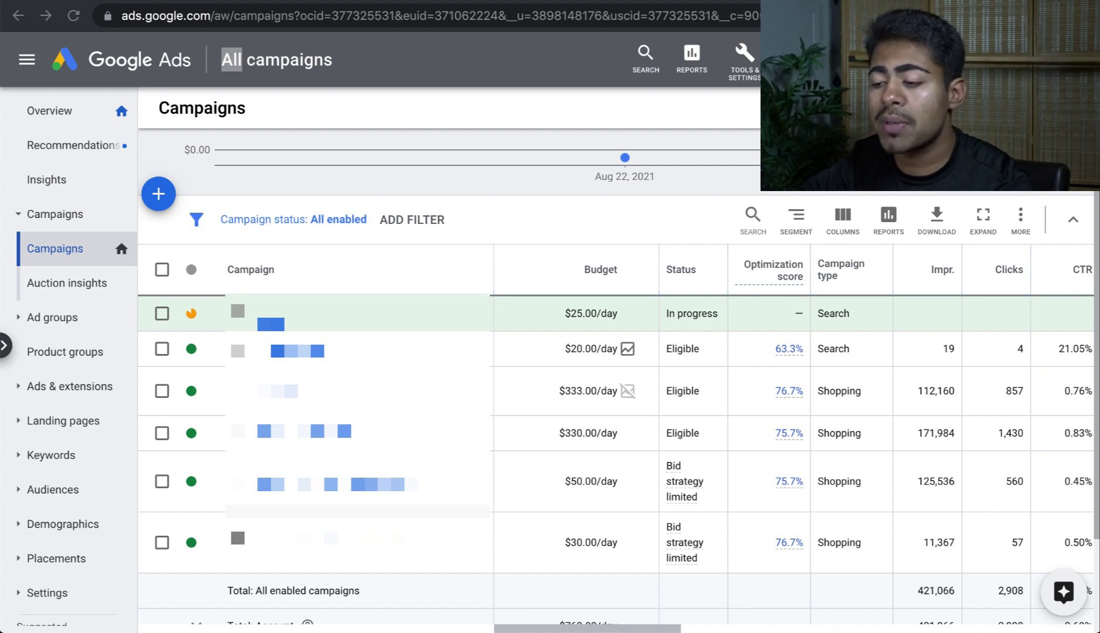
# Select the $330.00/day Shopping campaign and bring its cost and conversion metrics into view.
pyautogui.click(162, 433)
pyautogui.hscroll(5, 160, 434)
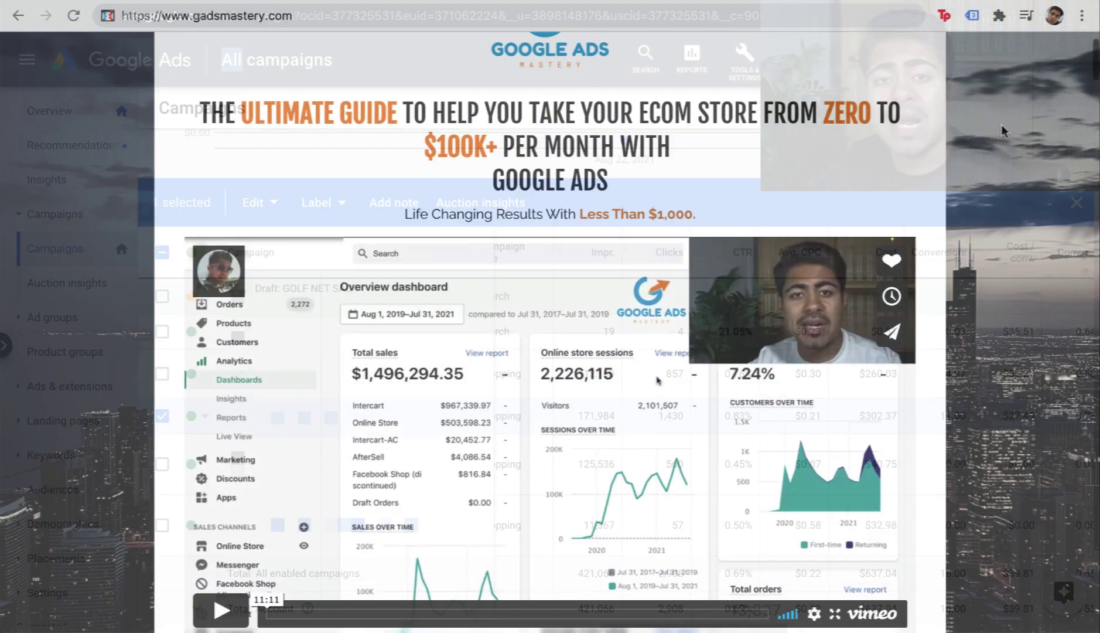
# Look through the gadsmastery.com course page, covering the pricing, lesson contents, student testimonials and money back guarantee.
pyautogui.scroll(-9, 1001, 124)
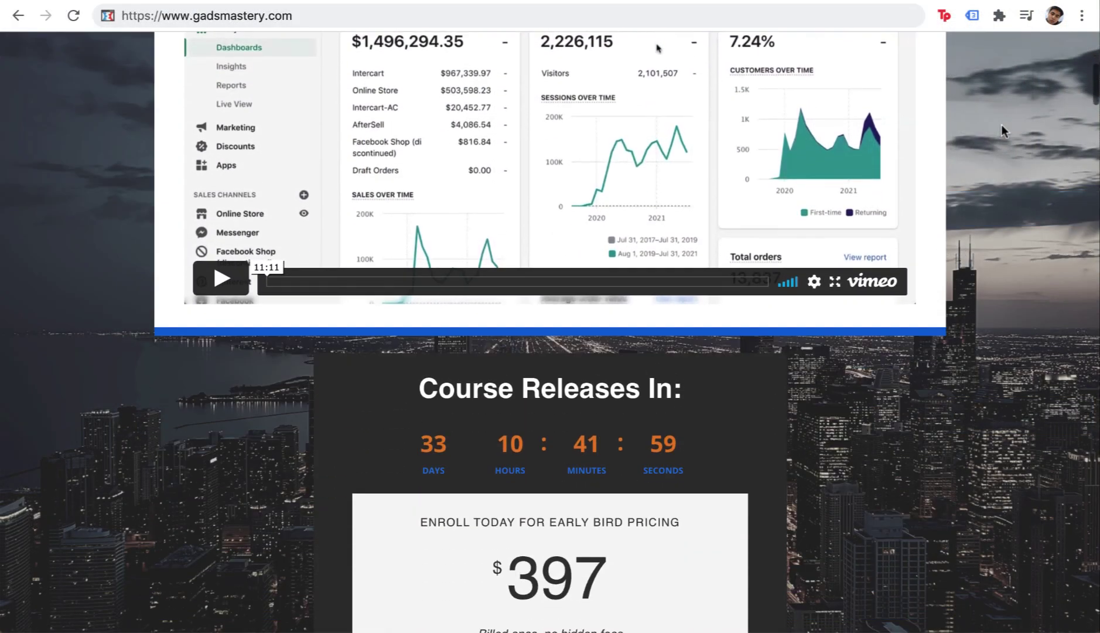
pyautogui.scroll(-7, 1001, 124)
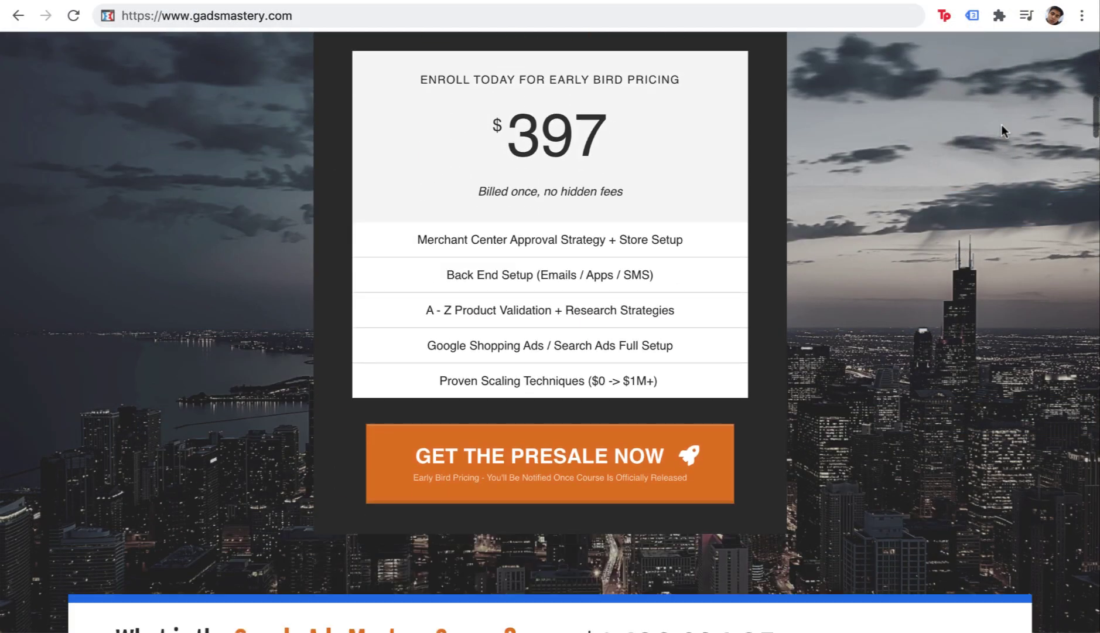
pyautogui.scroll(-10, 1001, 125)
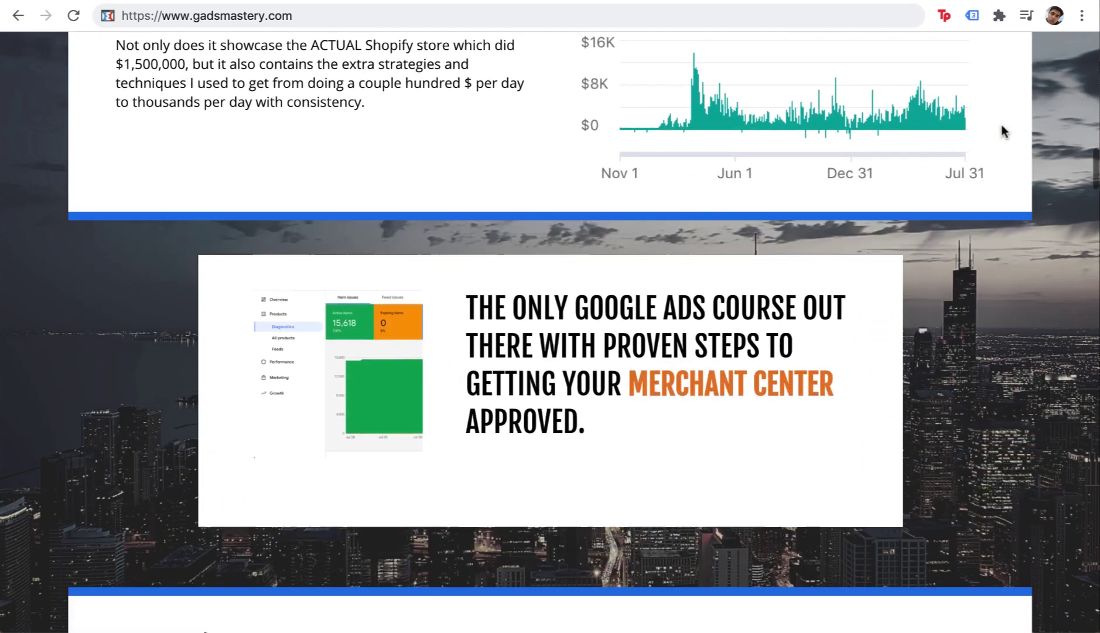
pyautogui.scroll(-7, 1001, 130)
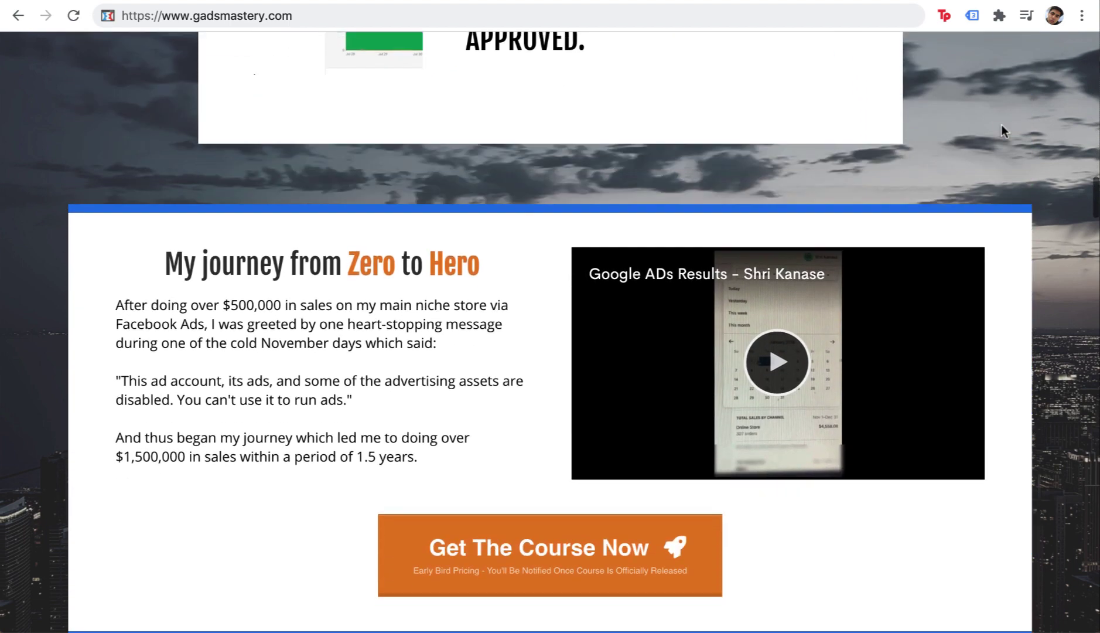
pyautogui.scroll(-15, 1001, 126)
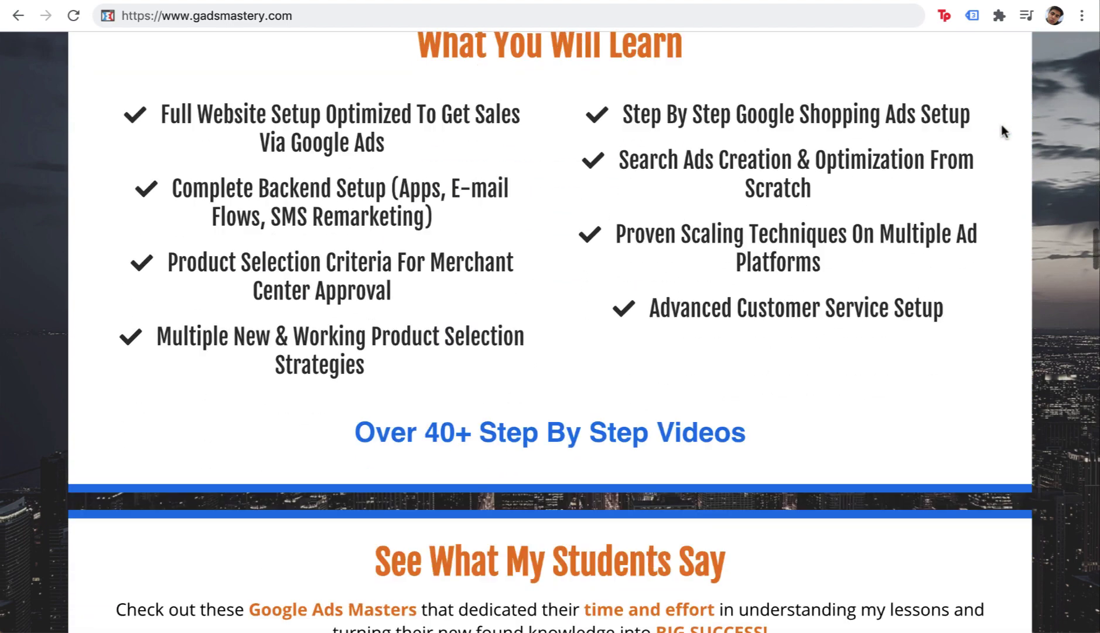
pyautogui.scroll(-9, 1001, 131)
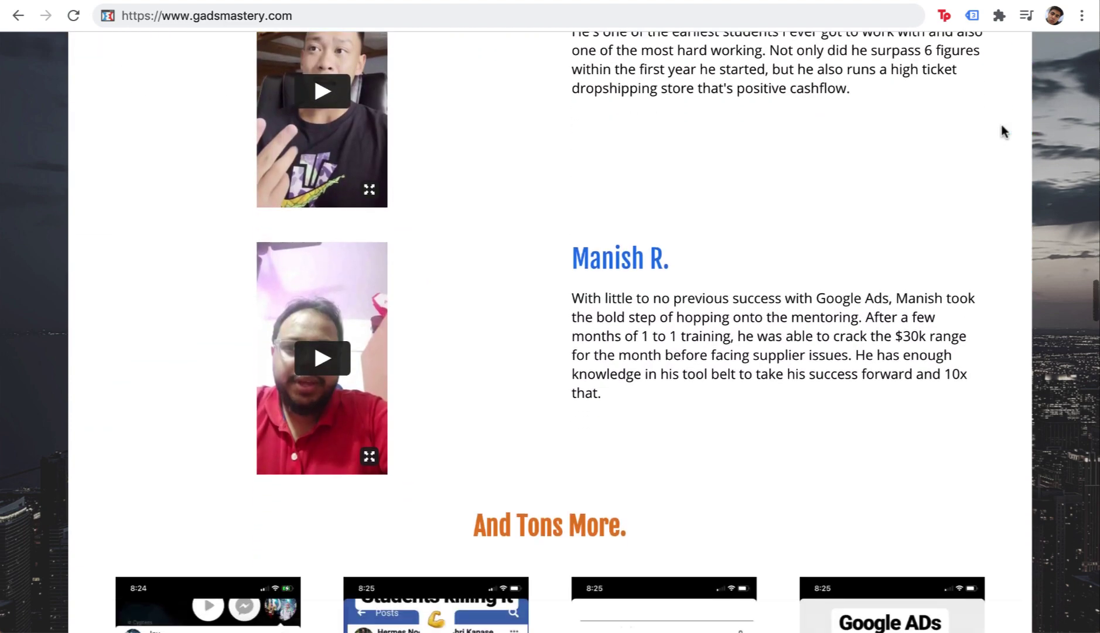
pyautogui.scroll(-14, 1001, 130)
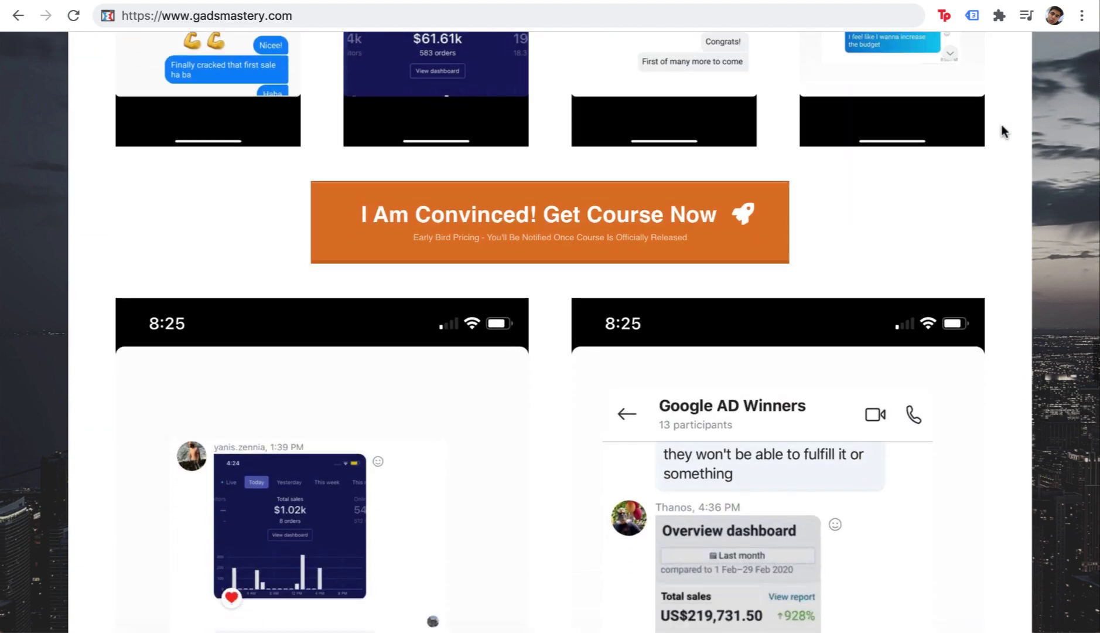
pyautogui.scroll(-15, 1002, 131)
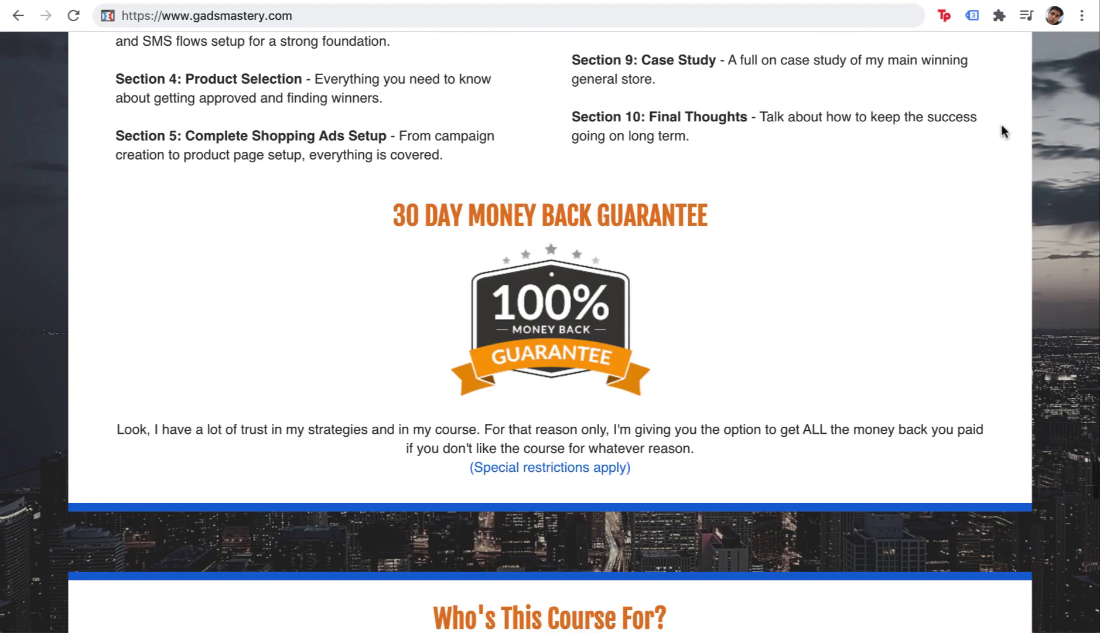
pyautogui.scroll(-15, 1002, 132)
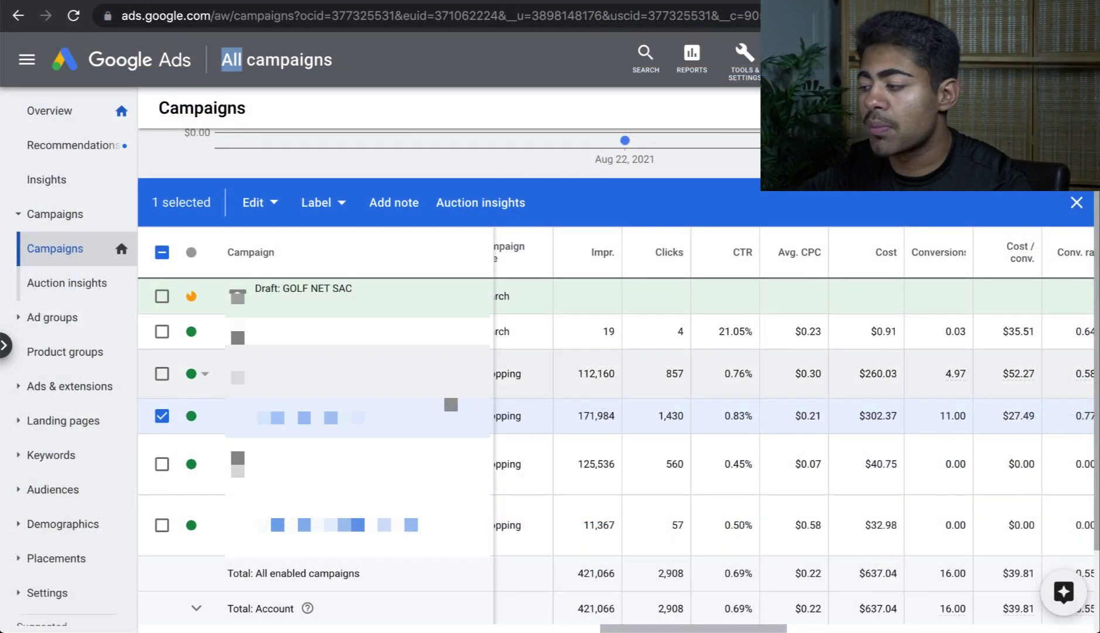
# In Google Ads, open the General Testing Camp. campaign and show its product-level report.
pyautogui.hscroll(5, 615, 410)
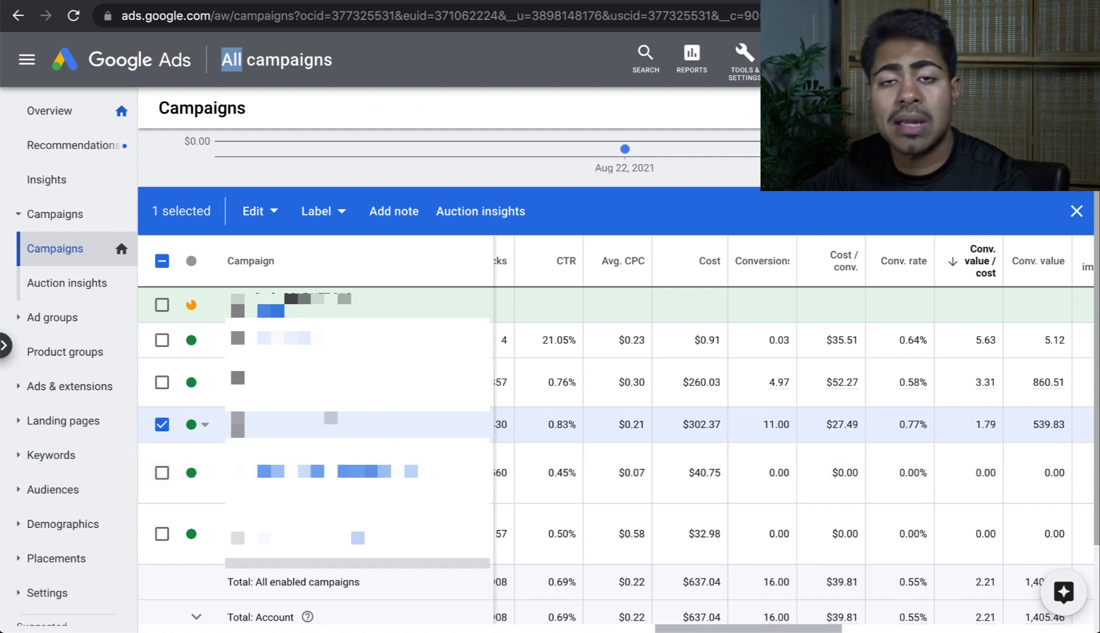
pyautogui.click(317, 430)
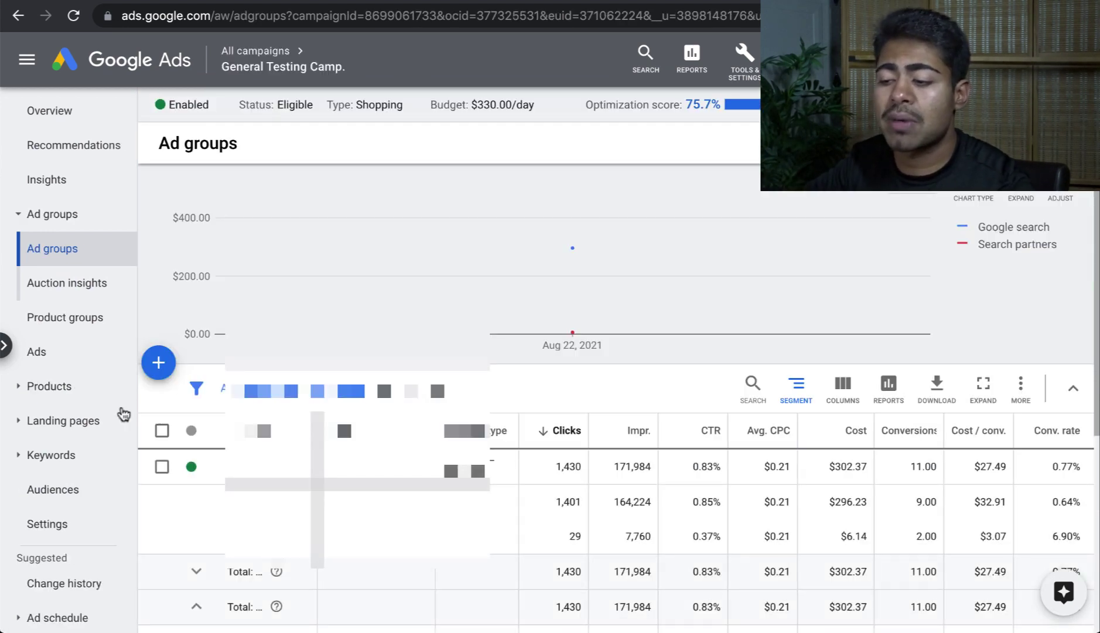
pyautogui.click(50, 385)
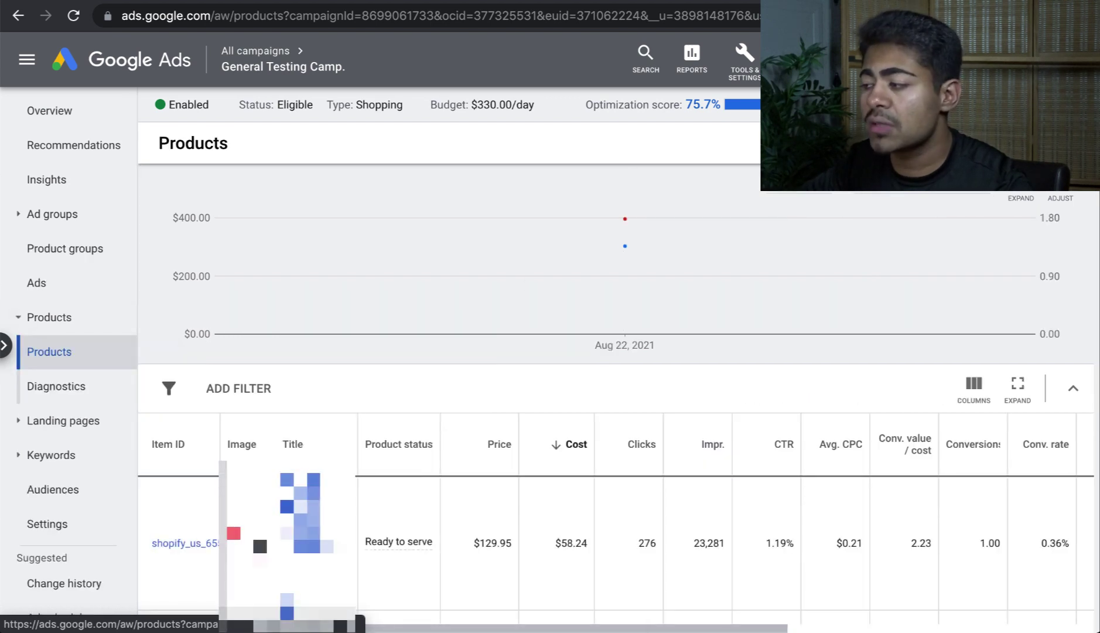
# Set the product report's date range to this month and group the performance chart by week.
pyautogui.click(1007, 143)
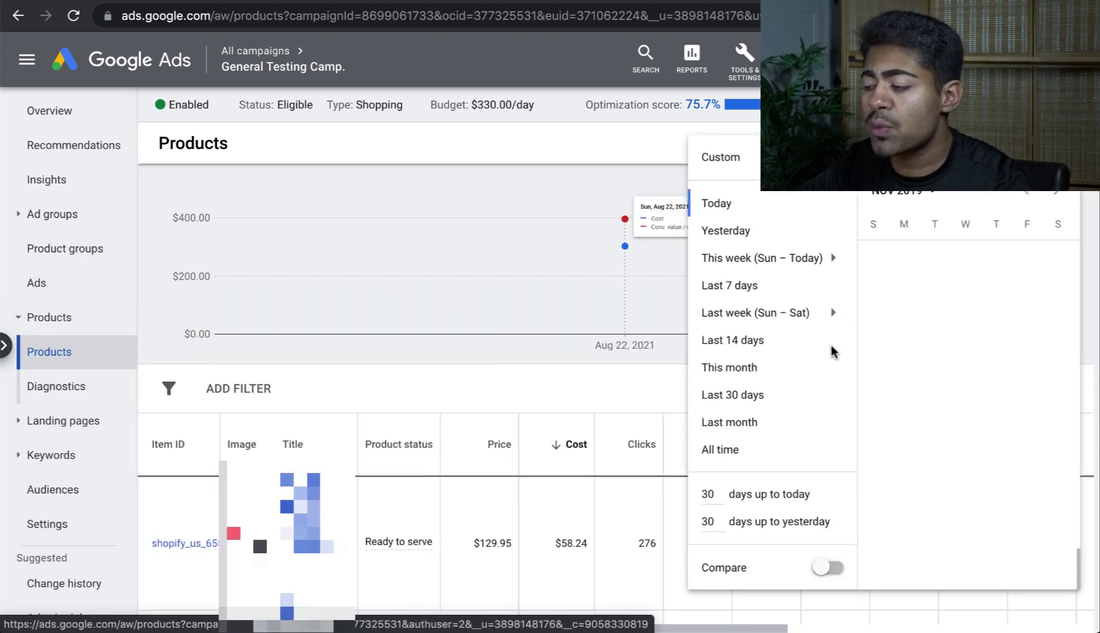
pyautogui.click(824, 367)
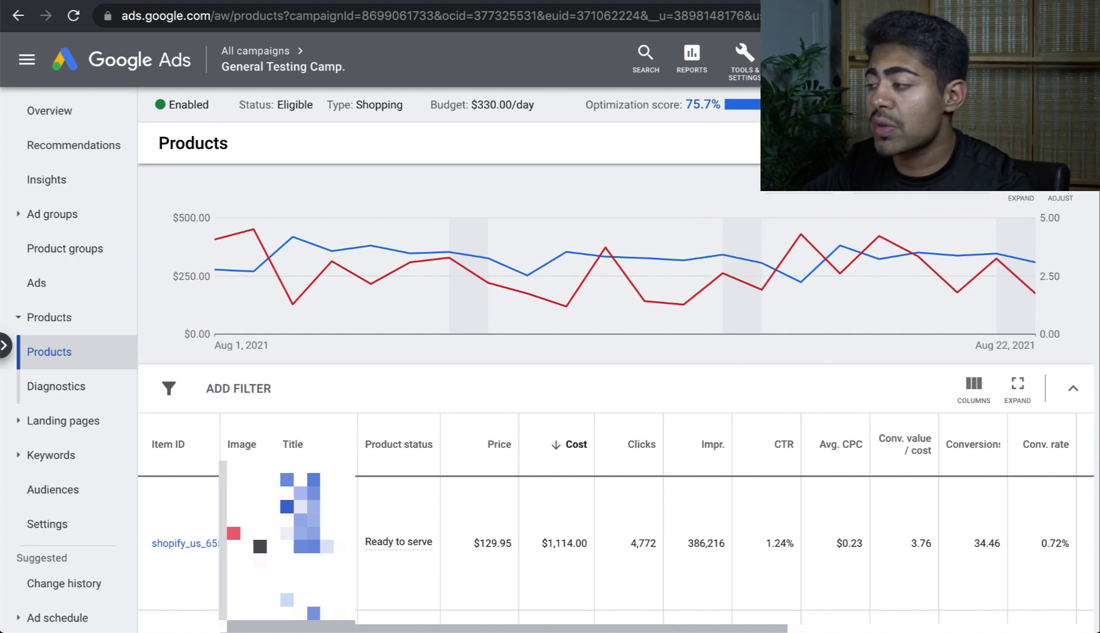
pyautogui.click(1064, 199)
pyautogui.click(1045, 218)
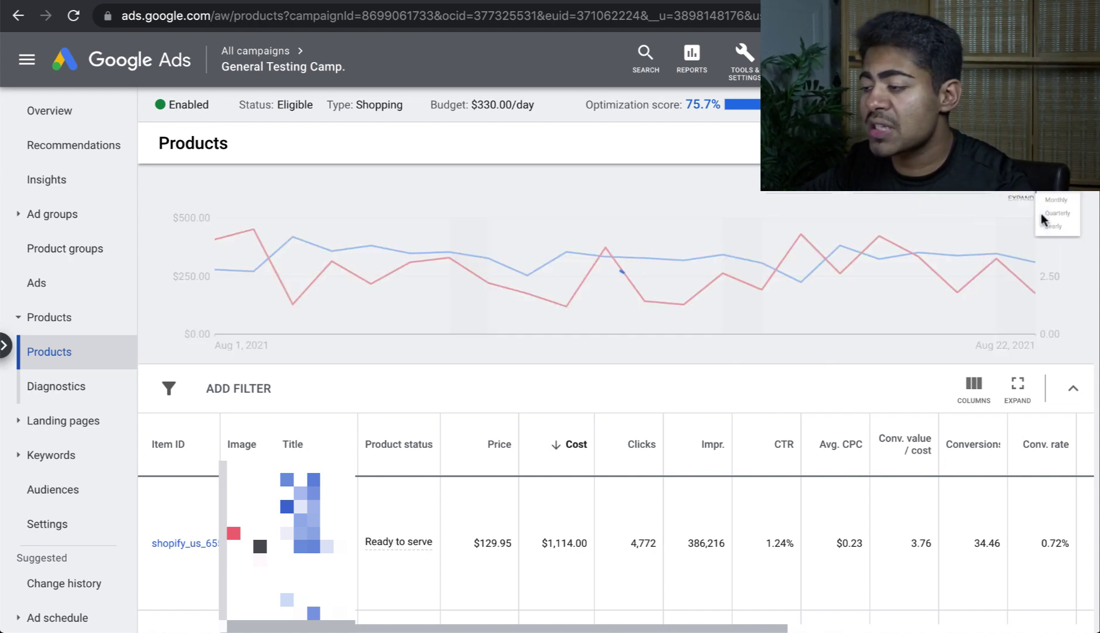
pyautogui.moveTo(666, 293)
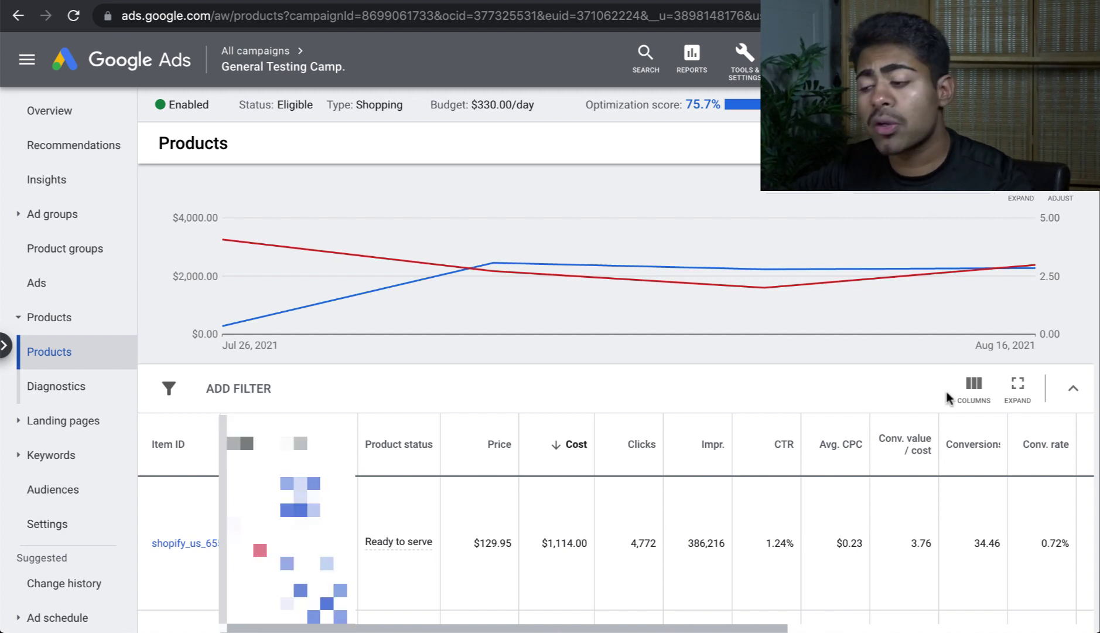
# Filter the product list to ready-to-serve products with more than 500 impressions.
pyautogui.scroll(-1, 812, 462)
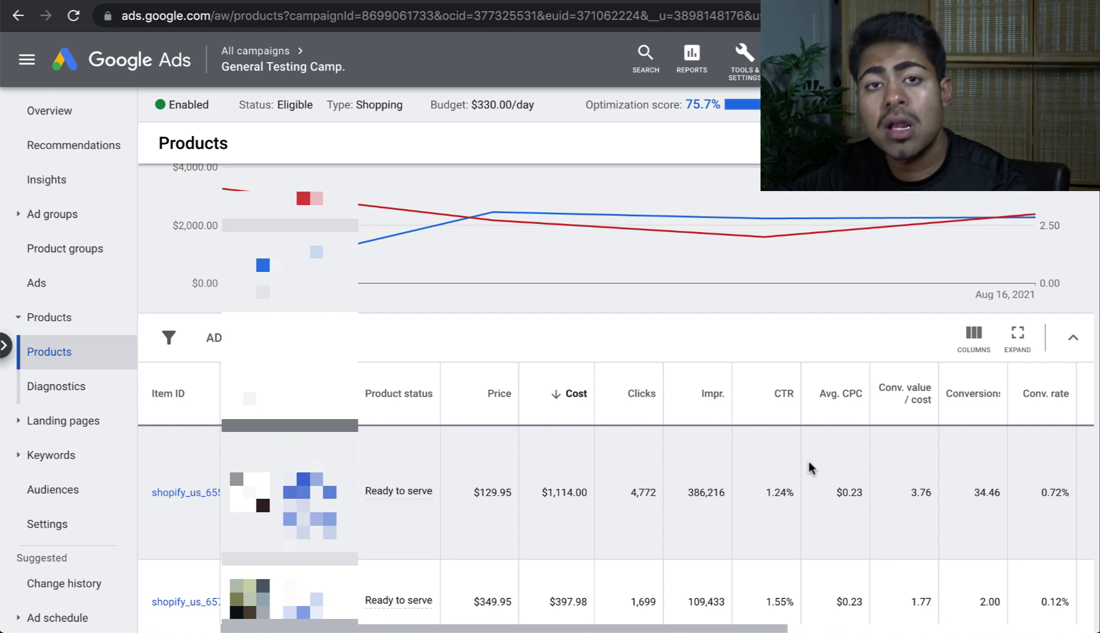
pyautogui.scroll(-1, 810, 463)
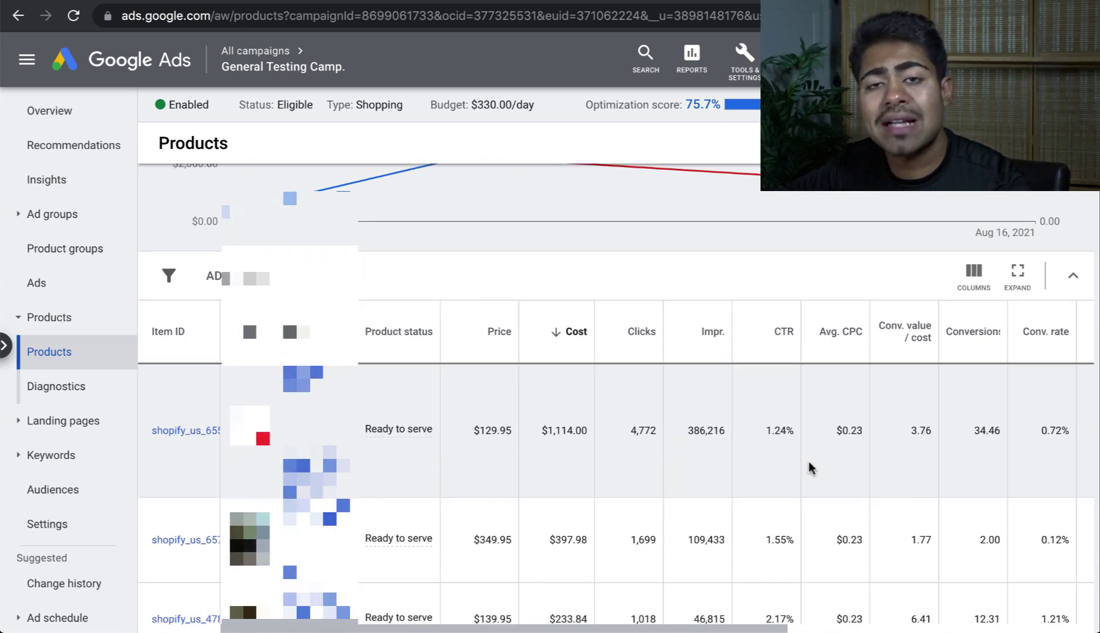
pyautogui.scroll(1, 821, 433)
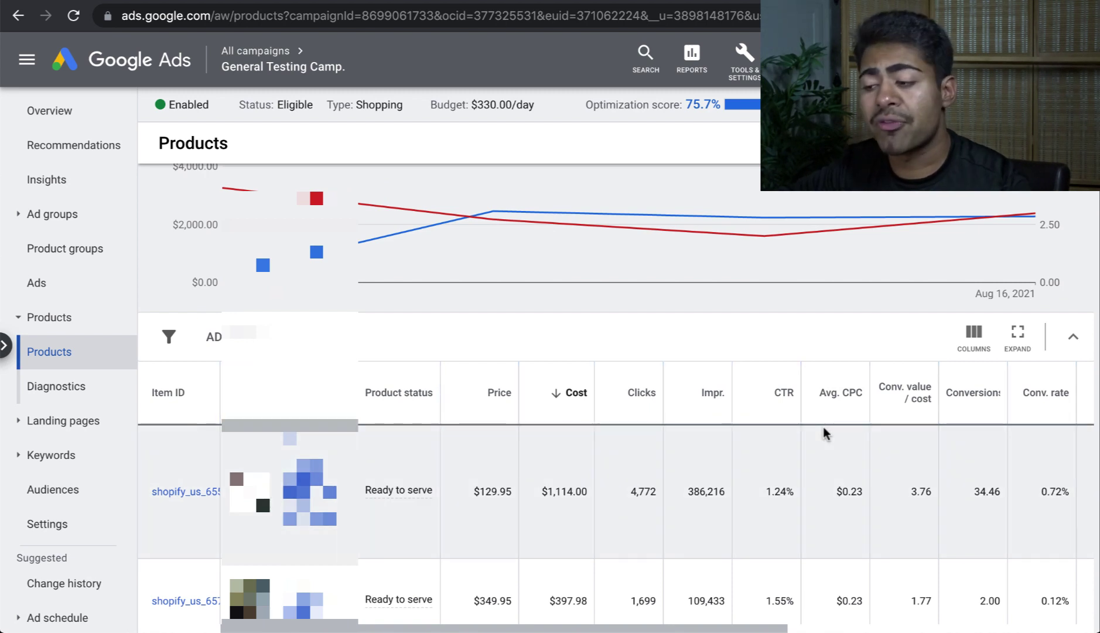
pyautogui.click(195, 339)
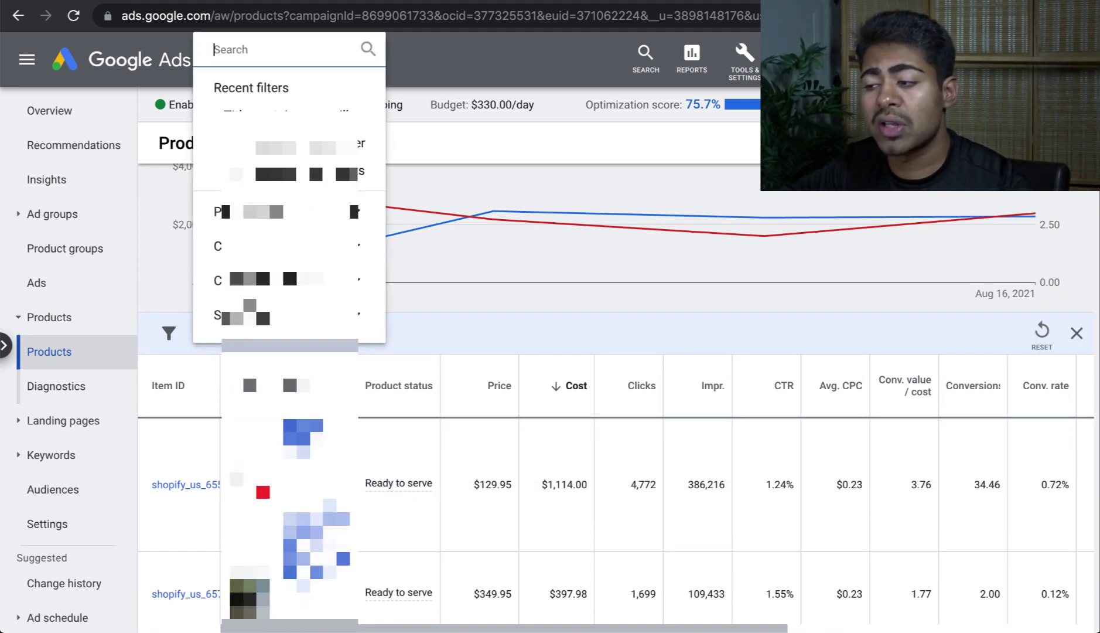
pyautogui.click(184, 359)
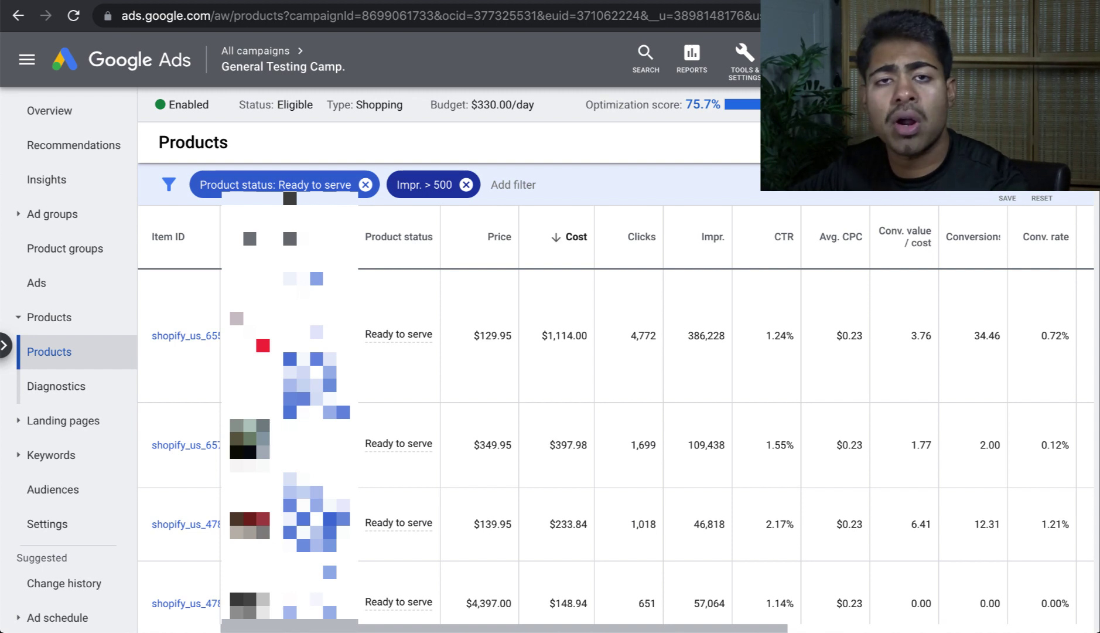
pyautogui.moveTo(413, 246)
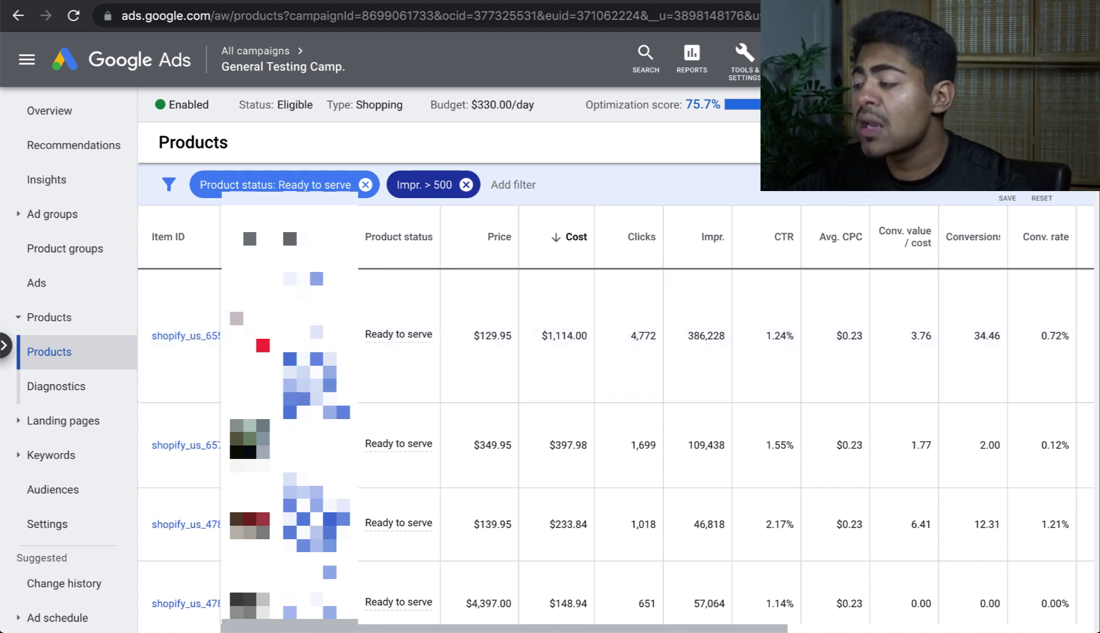
# Set the report's date range to 8 days up to today.
pyautogui.click(1020, 143)
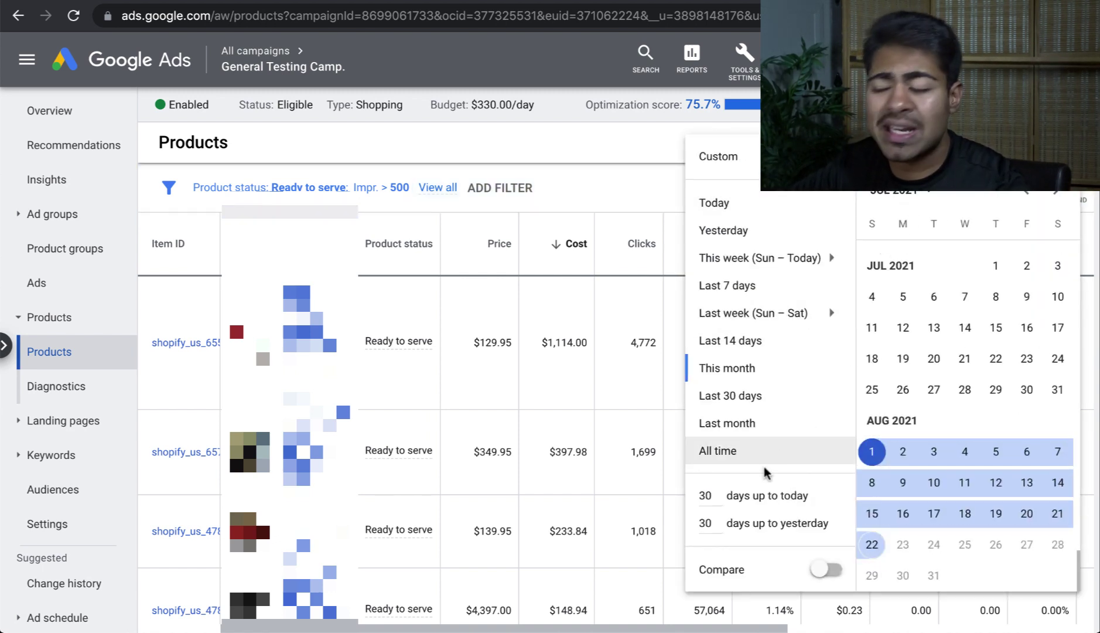
pyautogui.click(706, 495)
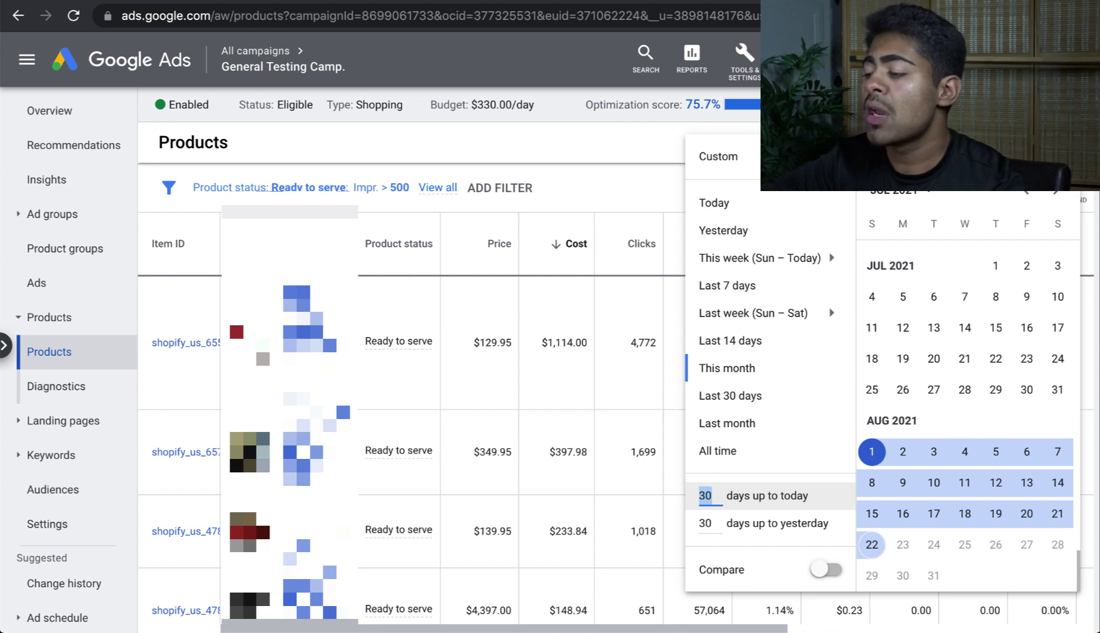
pyautogui.write('7')
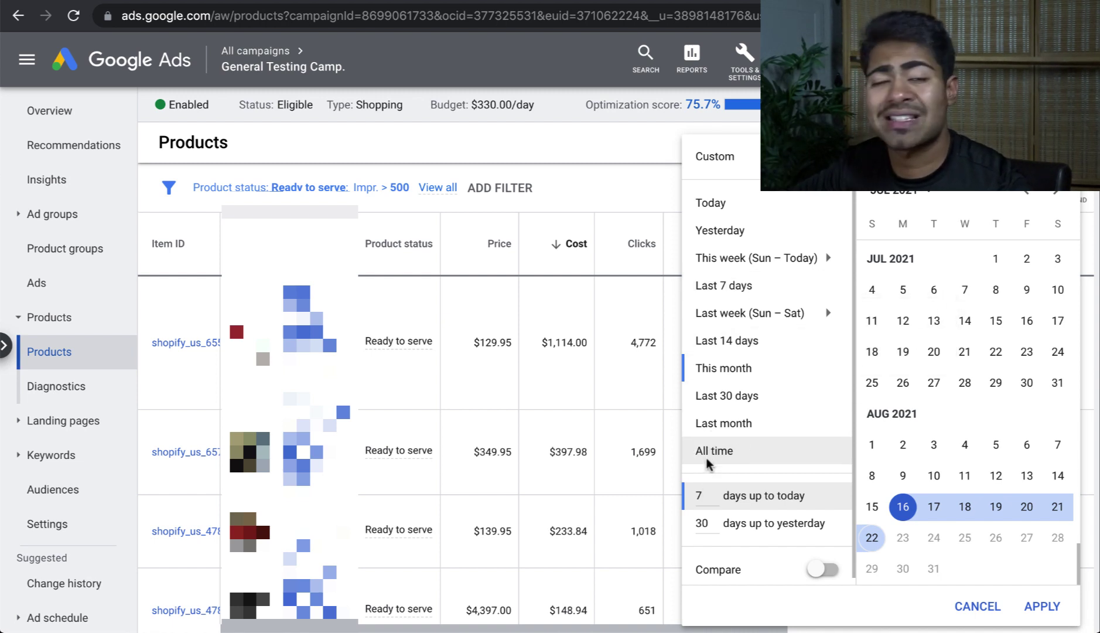
pyautogui.press('BackSpace')
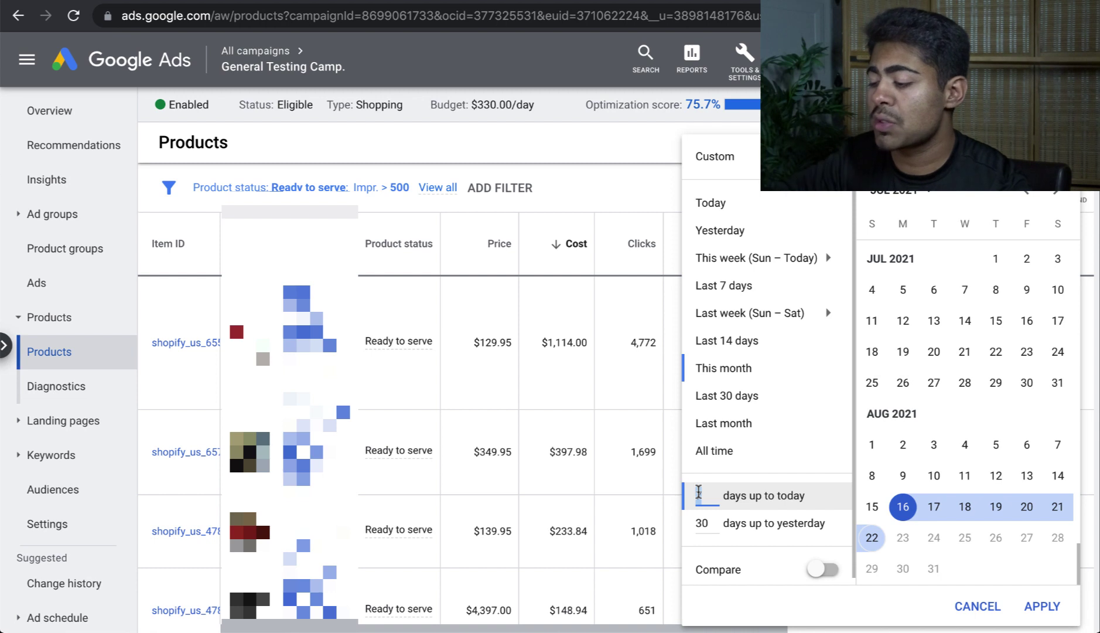
pyautogui.write('8')
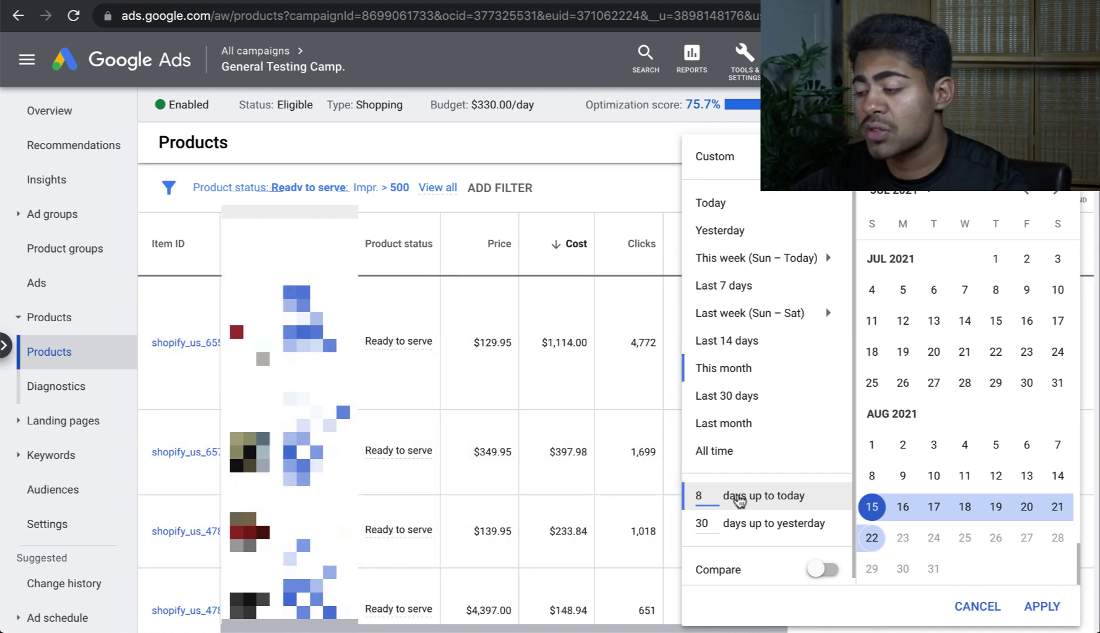
pyautogui.click(750, 496)
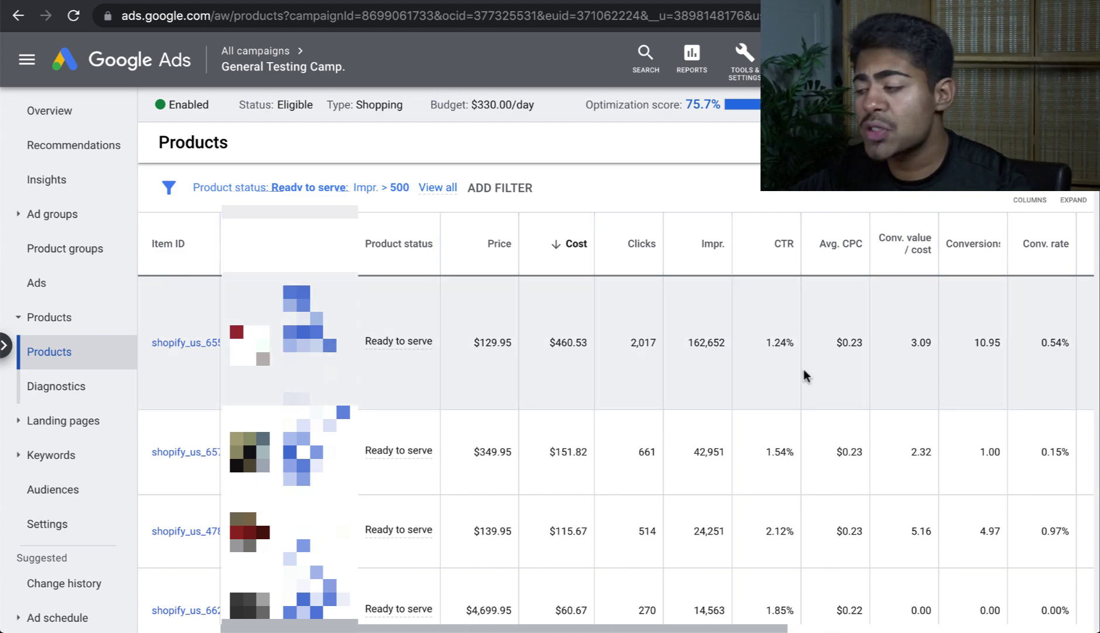
# Examine the cost of the highest-spending product and compare it with the other products in the filtered list.
pyautogui.scroll(-1, 804, 375)
pyautogui.scroll(-3, 804, 375)
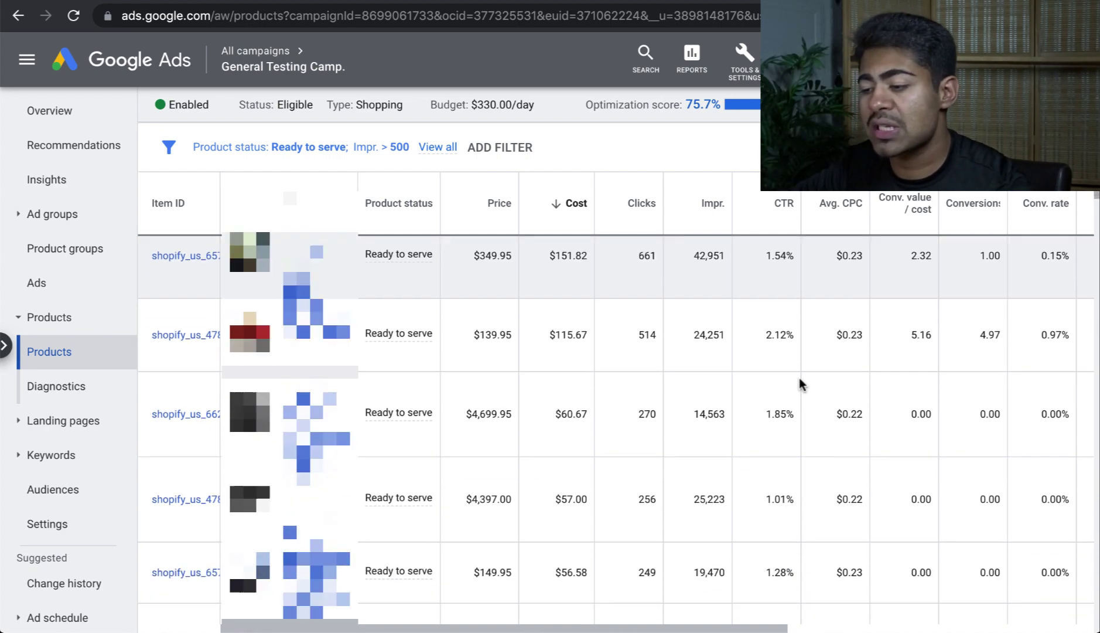
pyautogui.scroll(3, 800, 384)
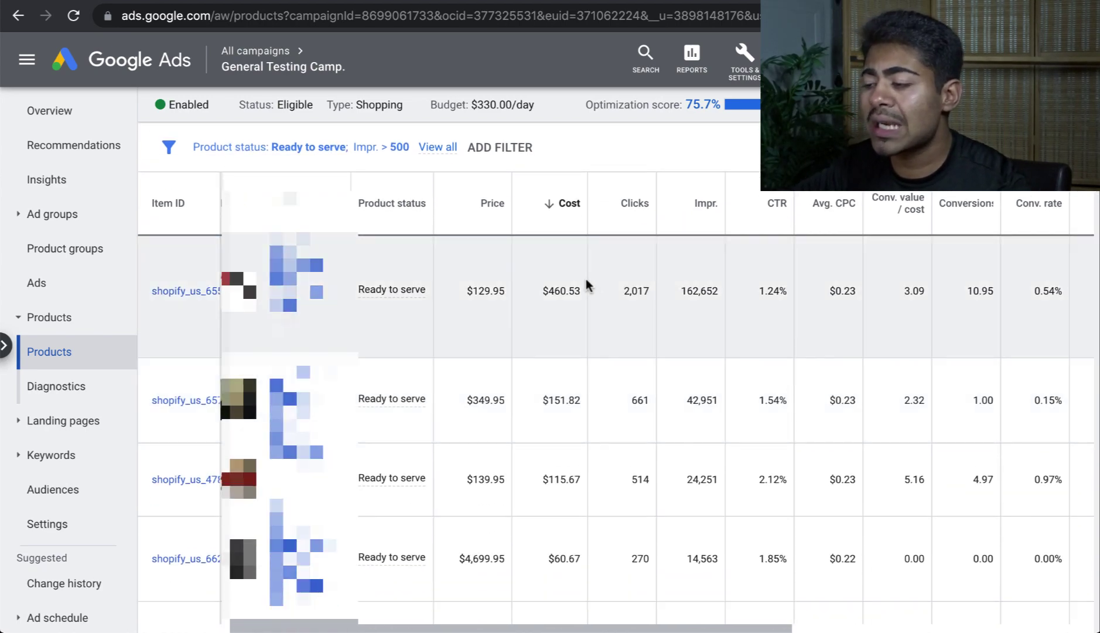
pyautogui.doubleClick(559, 292)
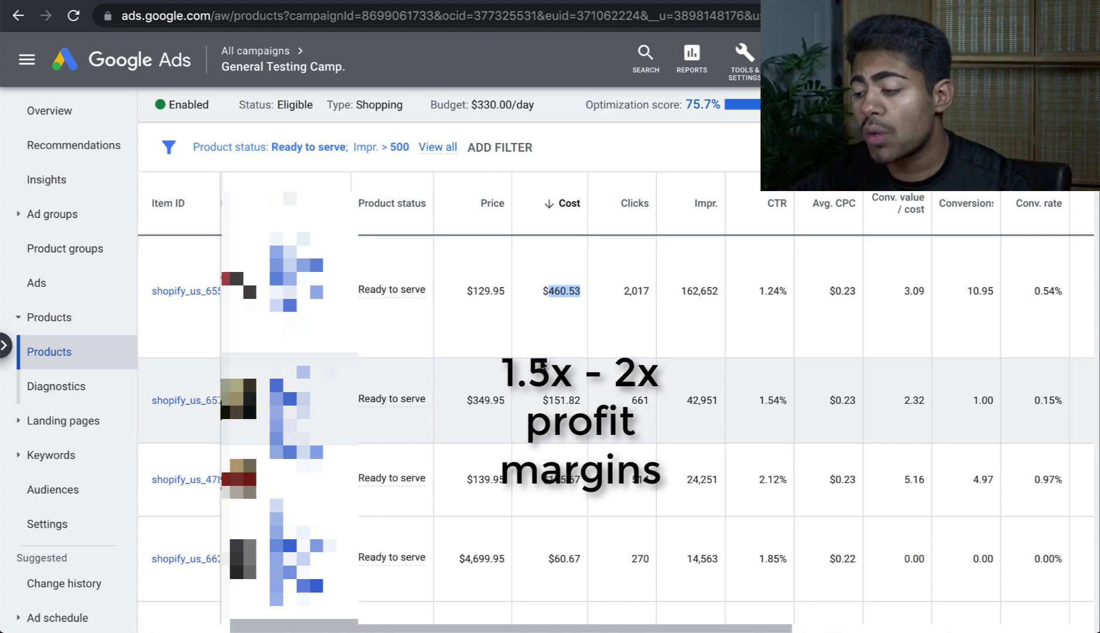
pyautogui.scroll(-5, 542, 367)
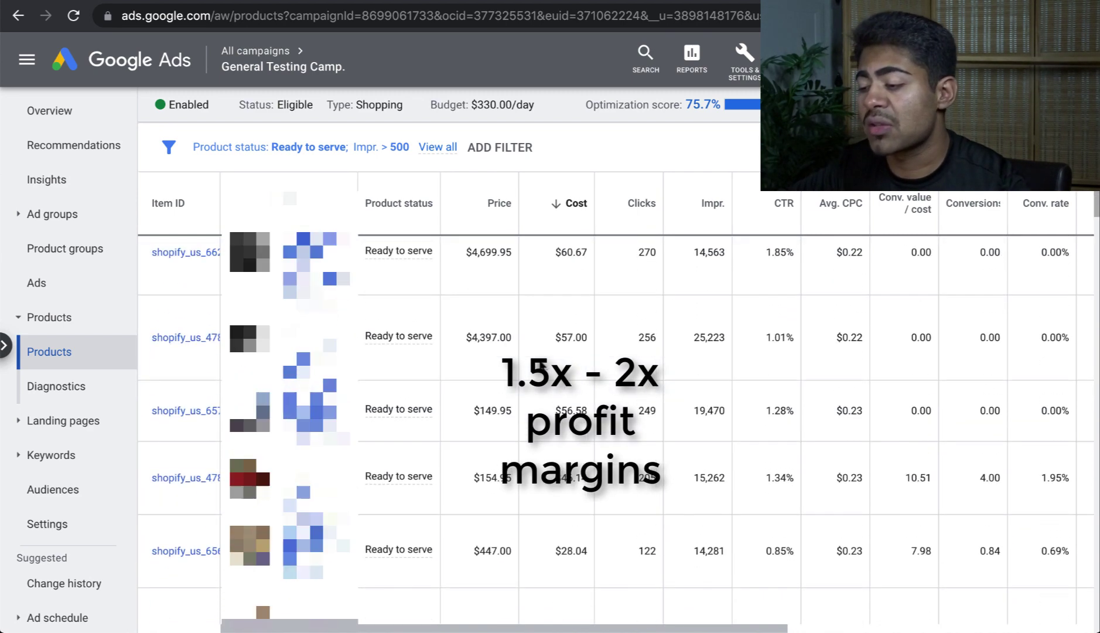
# Examine the price and number of conversions of the $139.95 product in the filtered list.
pyautogui.scroll(3, 540, 366)
pyautogui.click(503, 354)
pyautogui.moveTo(502, 354); pyautogui.dragTo(504, 355)
pyautogui.click(484, 360)
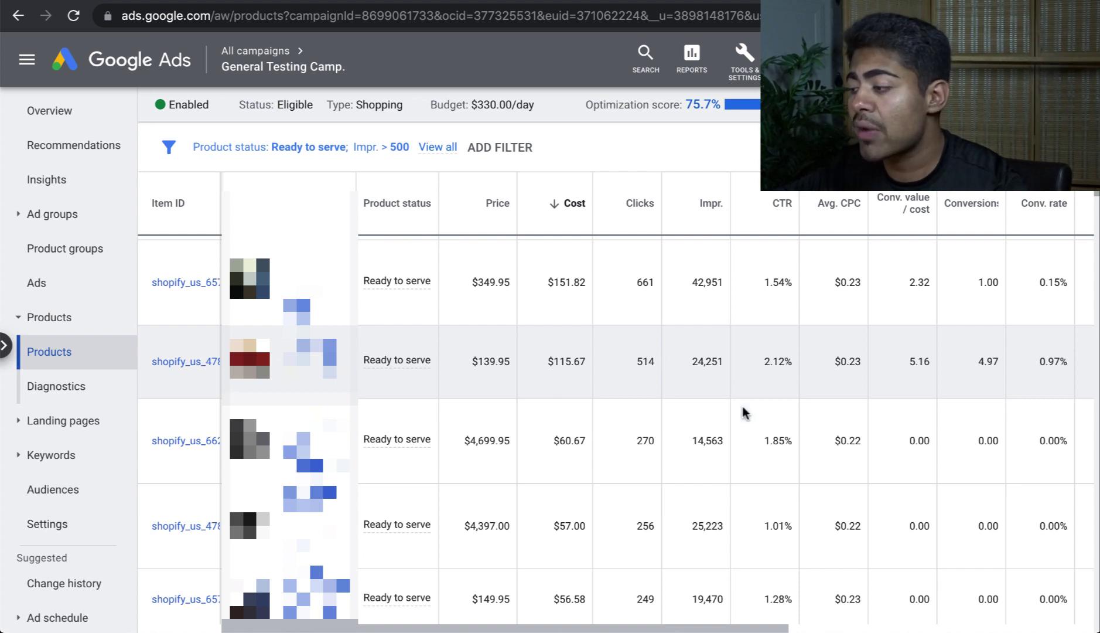
pyautogui.doubleClick(983, 368)
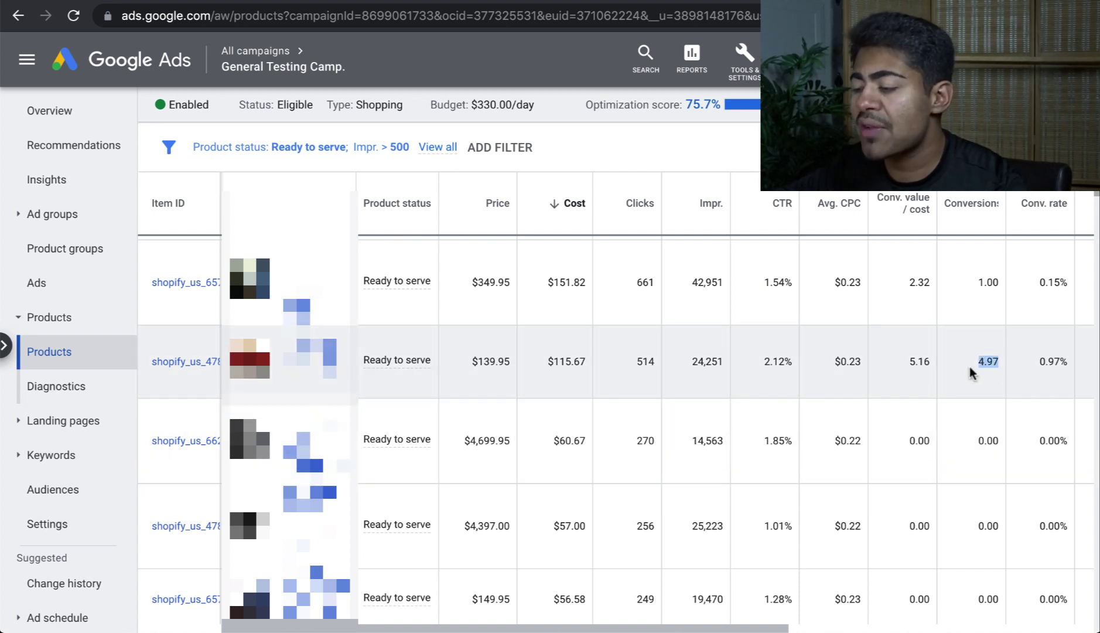
# Examine the cost of the $139.95 product against the neighbouring products in the list.
pyautogui.doubleClick(574, 361)
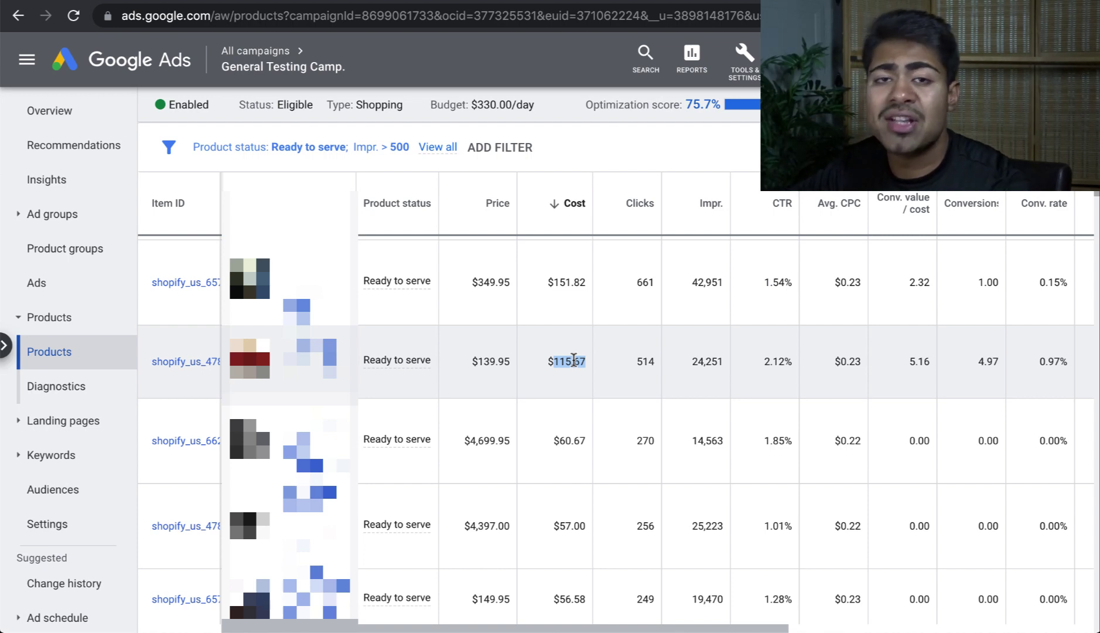
pyautogui.scroll(2, 573, 361)
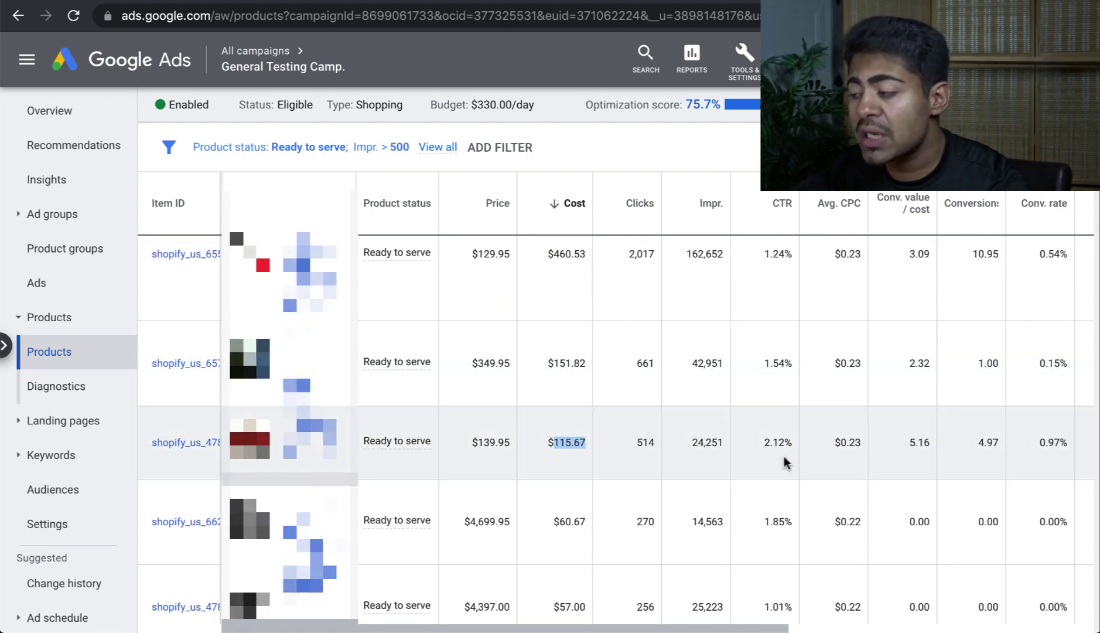
pyautogui.scroll(-2, 987, 454)
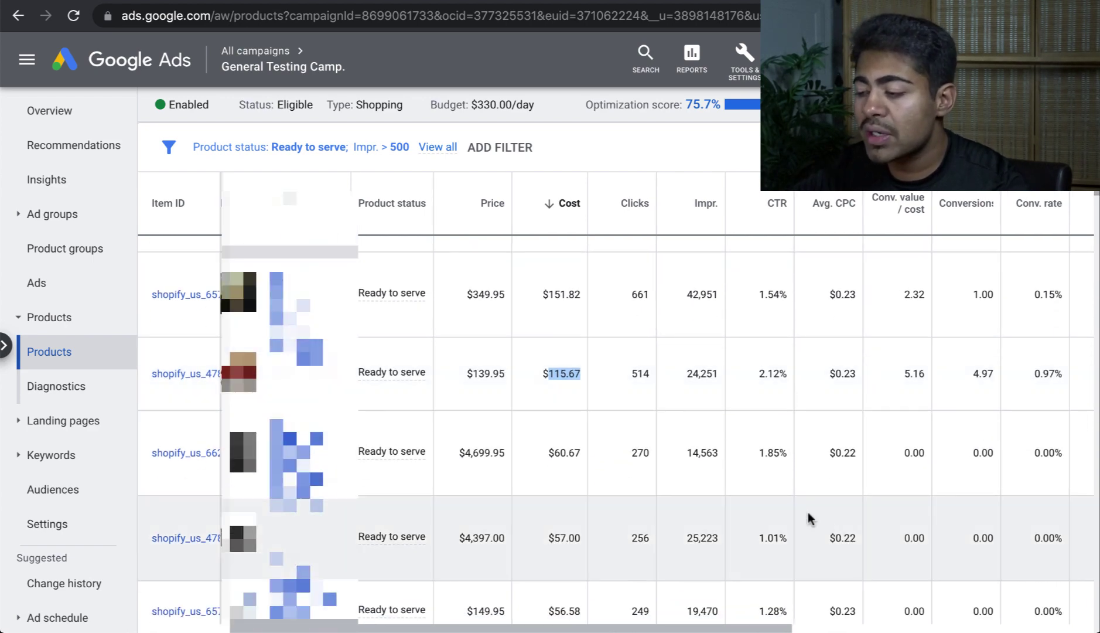
# Examine the price and cost of the $4,699.95 product in the filtered list.
pyautogui.click(477, 466)
pyautogui.doubleClick(493, 452)
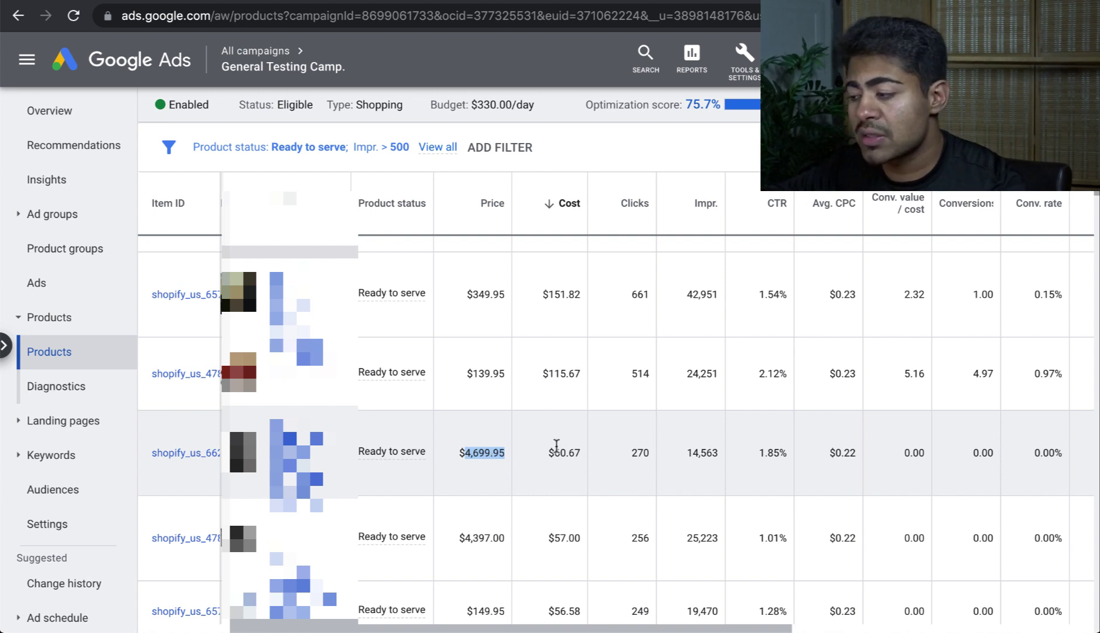
pyautogui.moveTo(549, 447); pyautogui.dragTo(557, 445)
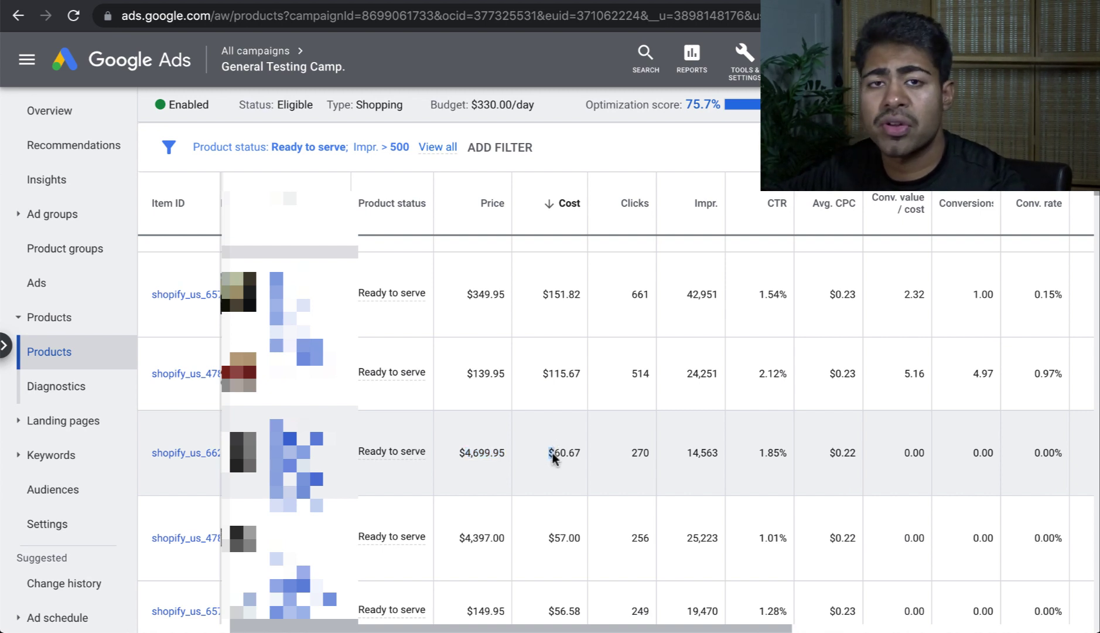
pyautogui.doubleClick(555, 458)
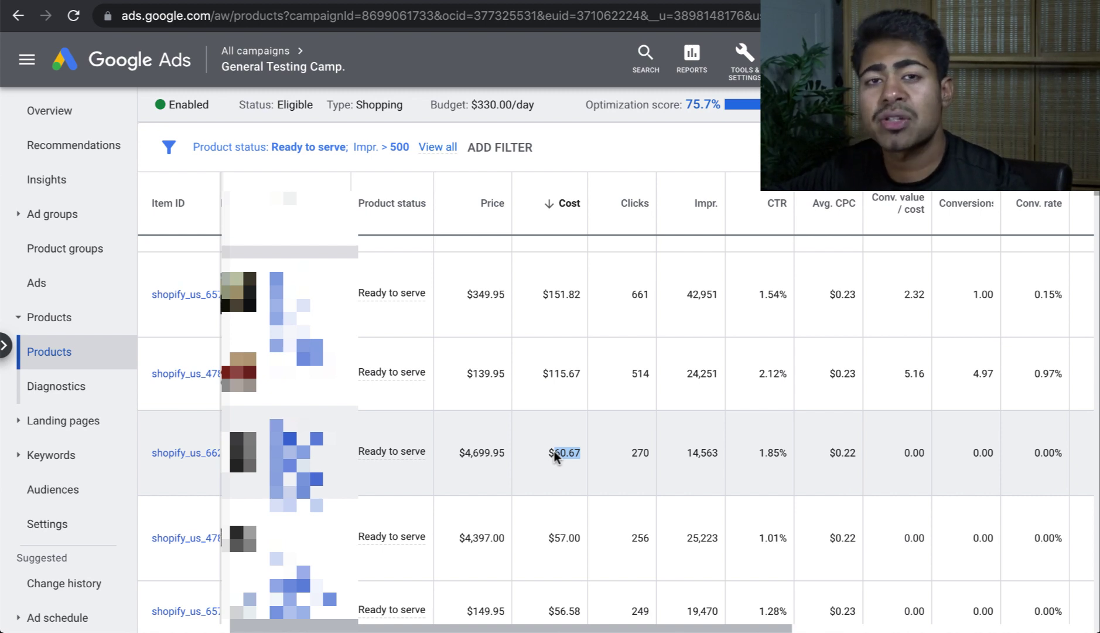
pyautogui.scroll(-1, 559, 452)
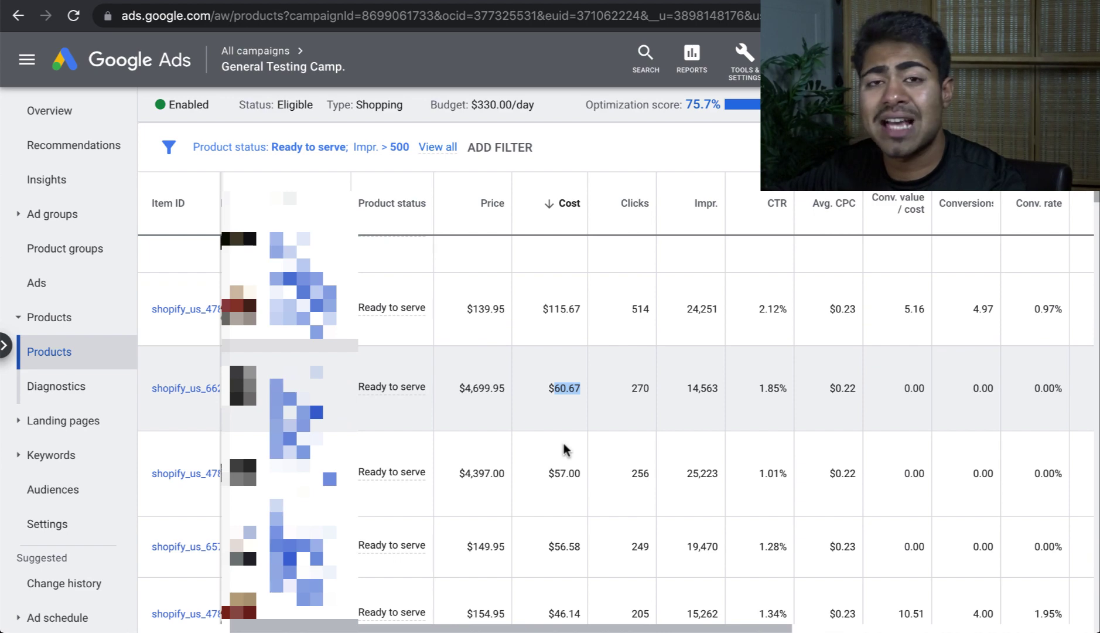
# Compare the cost, conversion value per cost and conversions across the highest-spending products in the filtered list.
pyautogui.scroll(3, 563, 450)
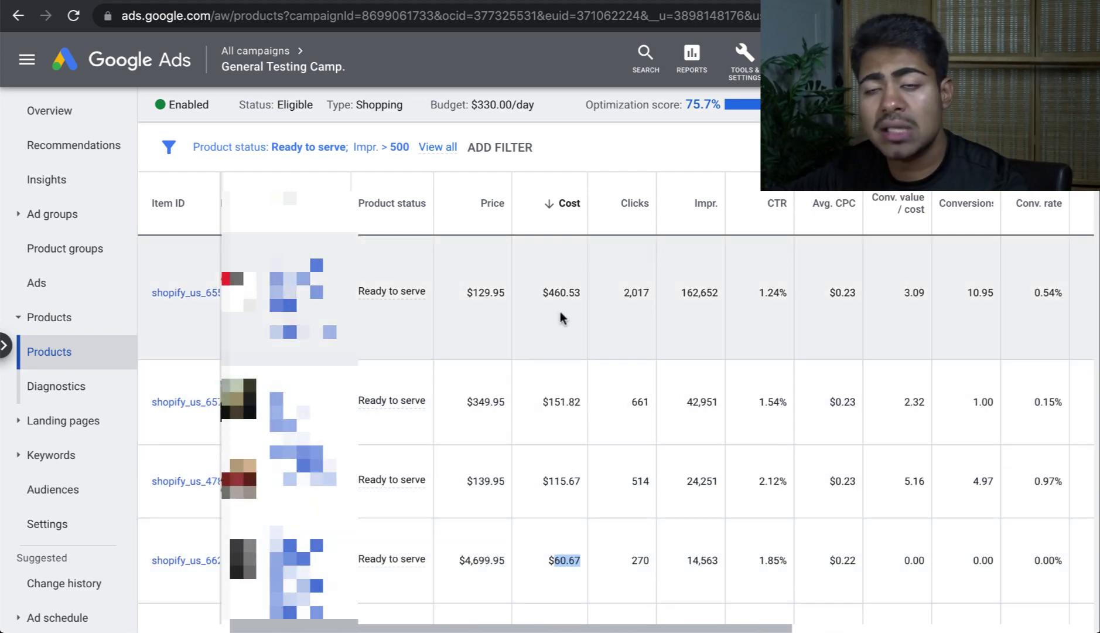
pyautogui.scroll(-2, 563, 316)
pyautogui.scroll(-2, 559, 316)
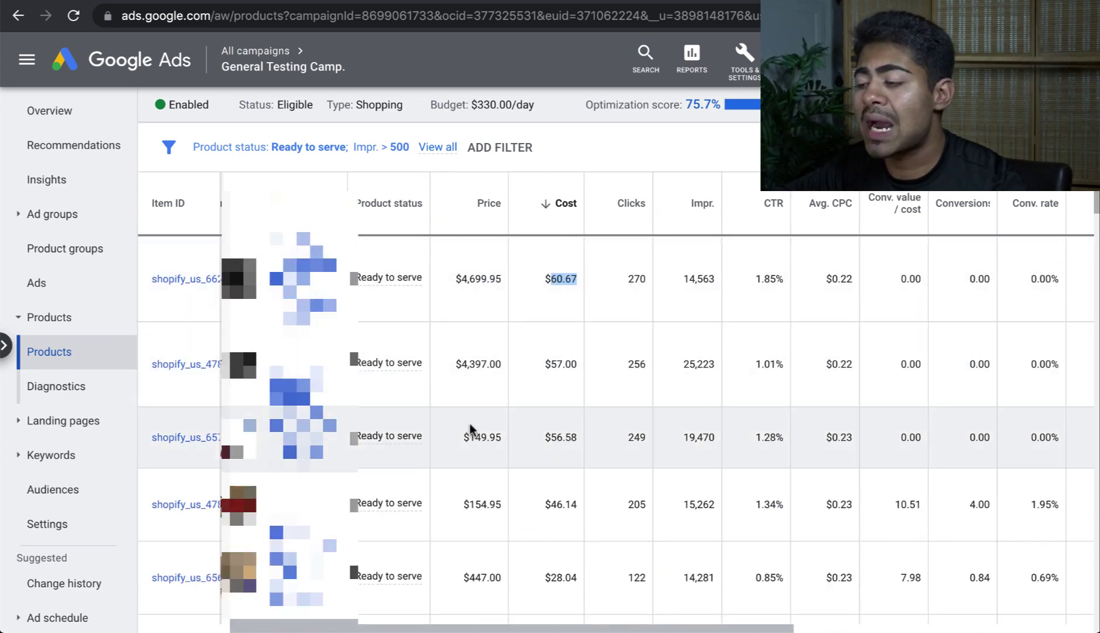
pyautogui.scroll(-1, 521, 354)
pyautogui.scroll(3, 521, 354)
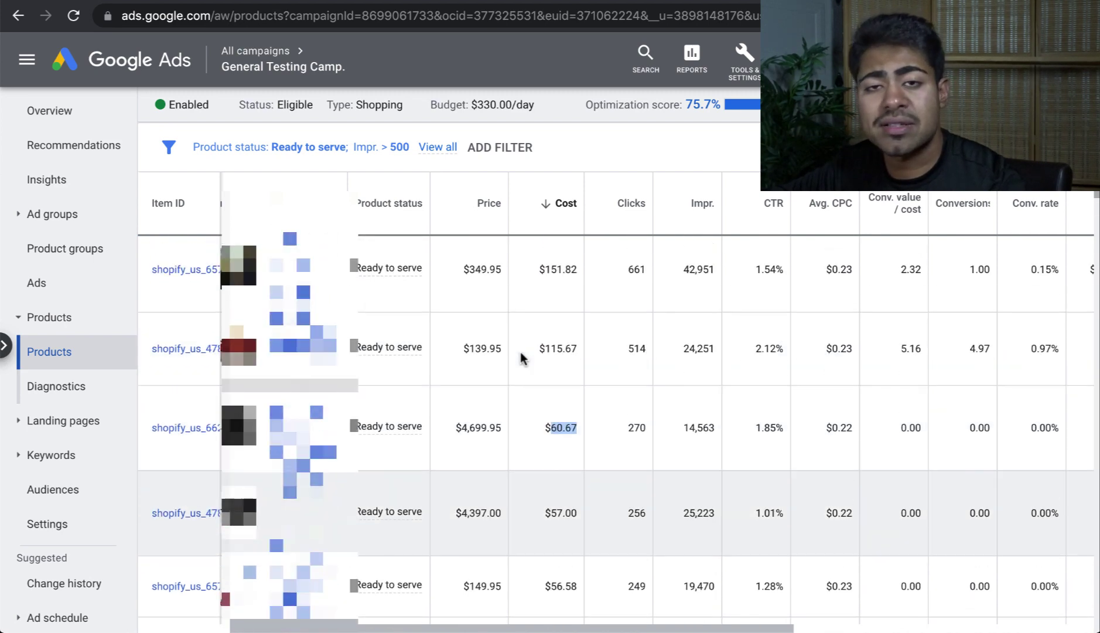
pyautogui.scroll(1, 520, 357)
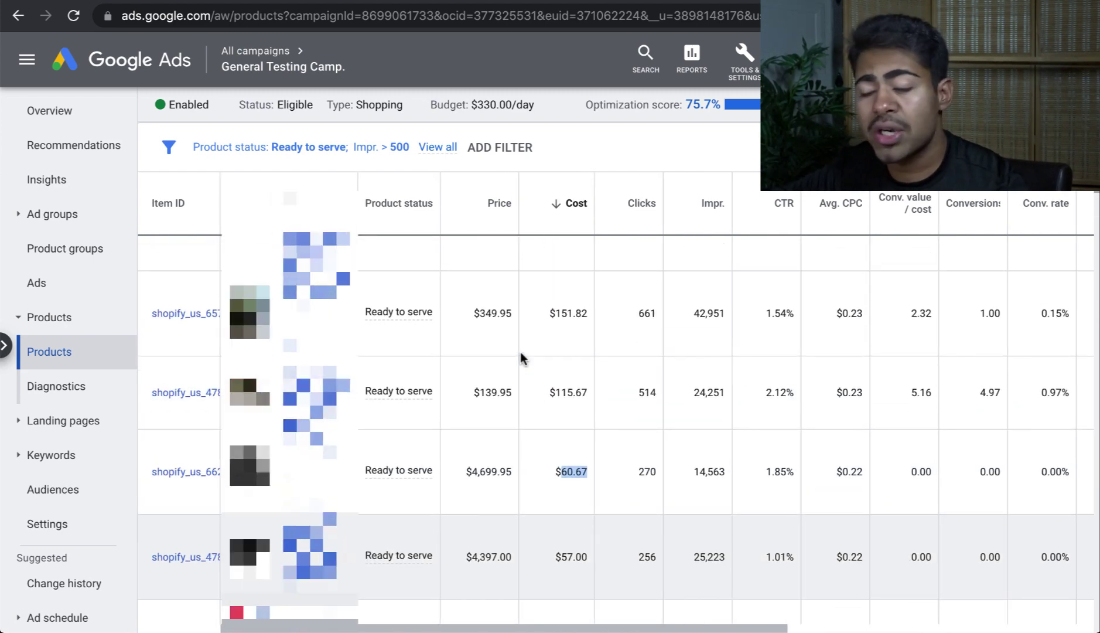
pyautogui.scroll(2, 521, 354)
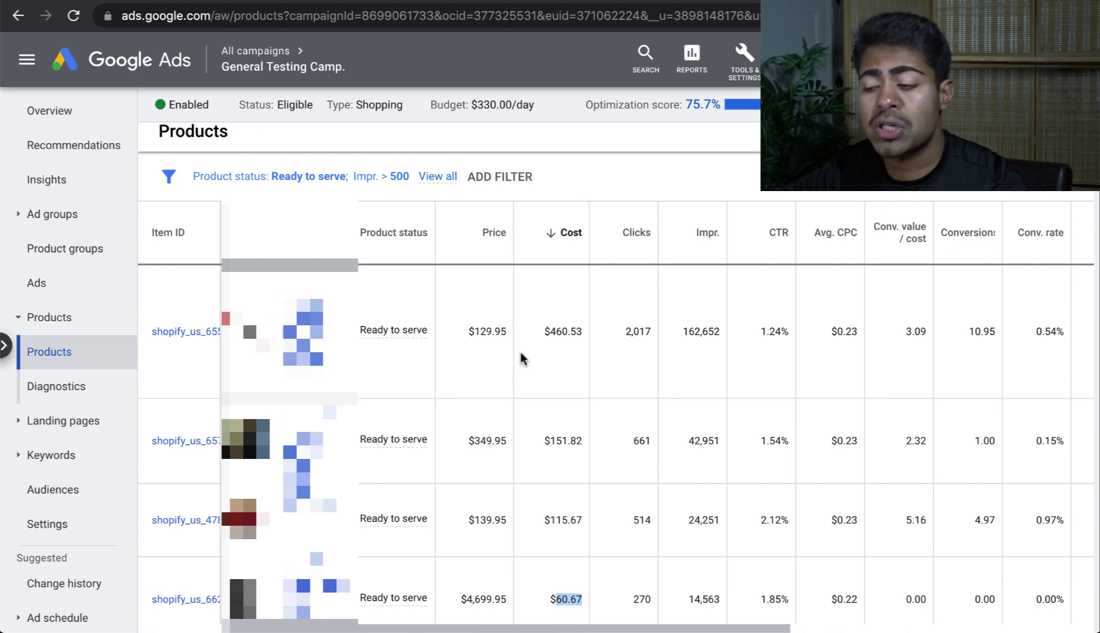
pyautogui.scroll(-2, 520, 352)
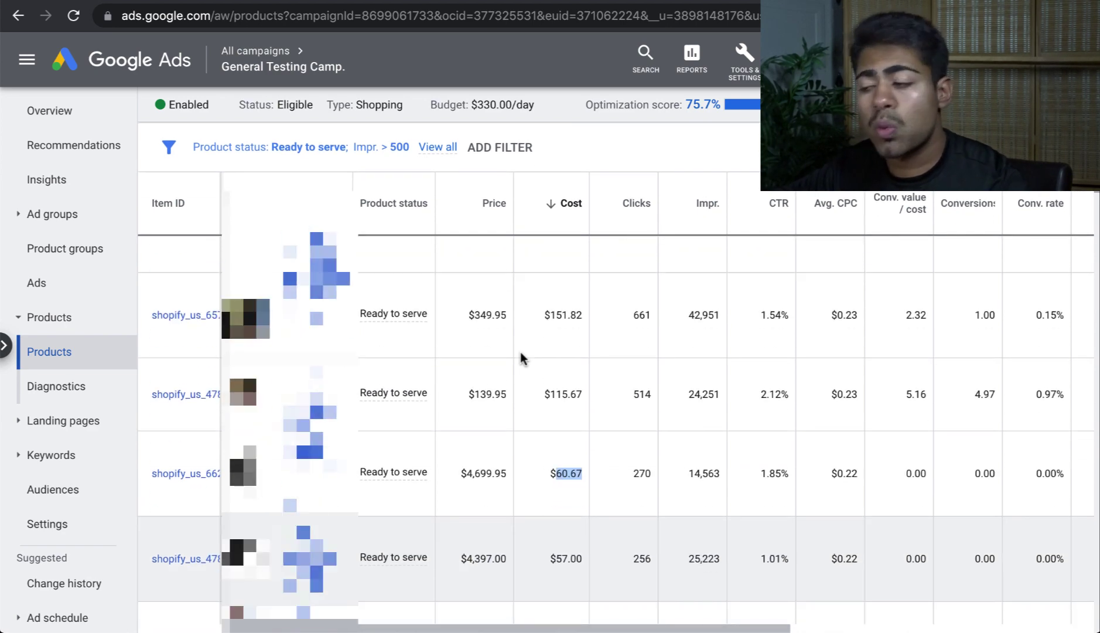
pyautogui.scroll(1, 520, 352)
pyautogui.scroll(-2, 520, 352)
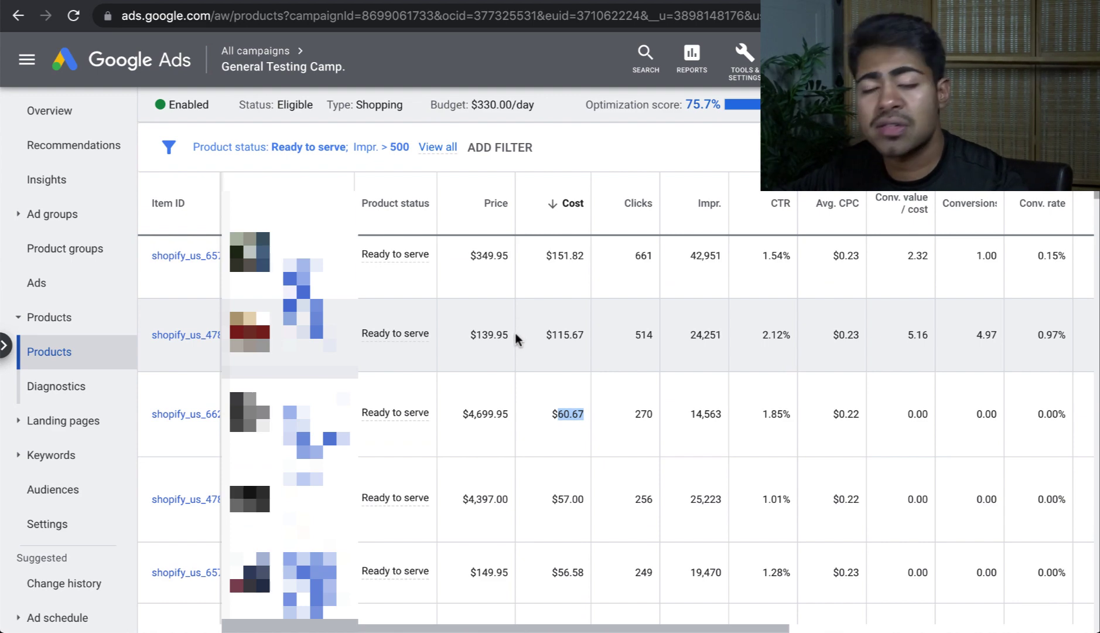
pyautogui.scroll(1, 515, 332)
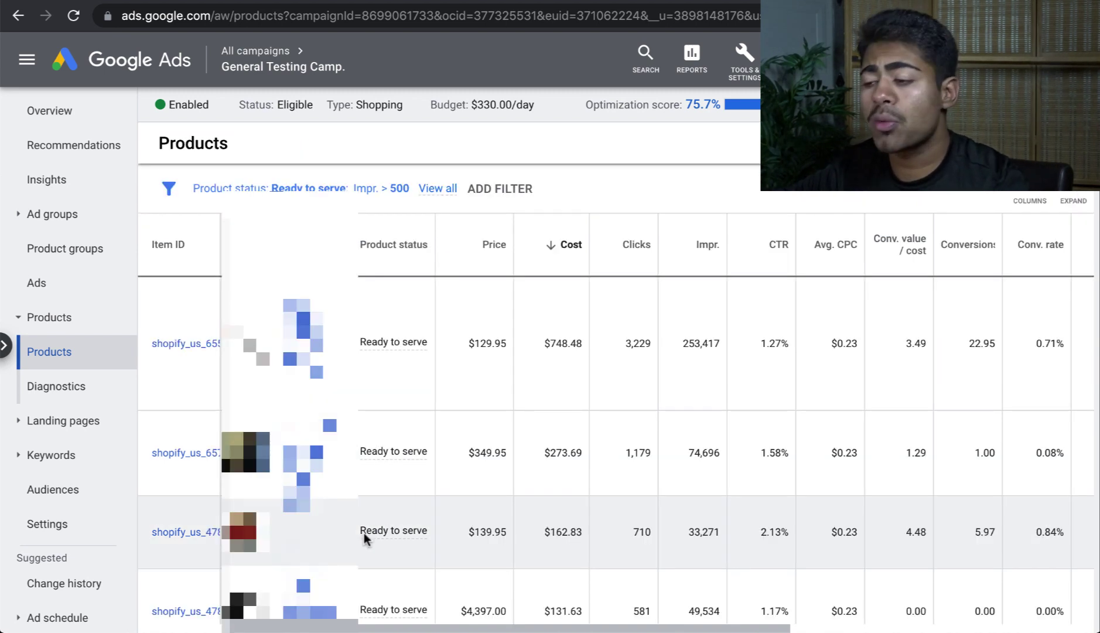
# Switch to the Notes app to review the saved list of Shopify item IDs, and return to Google Ads.
pyautogui.moveTo(361, 540)
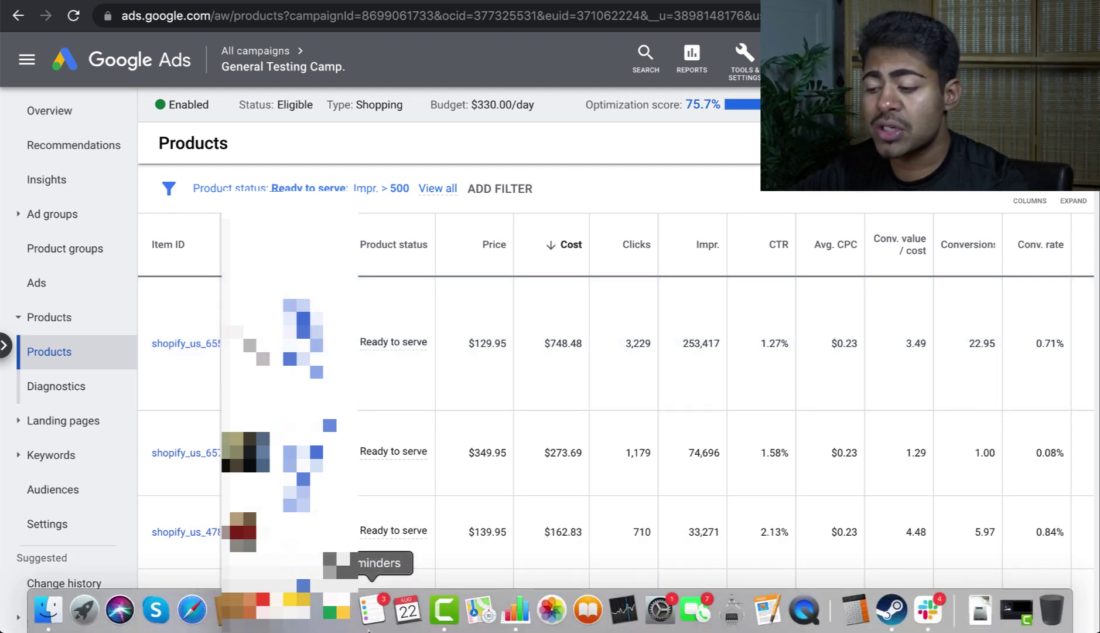
pyautogui.click(296, 610)
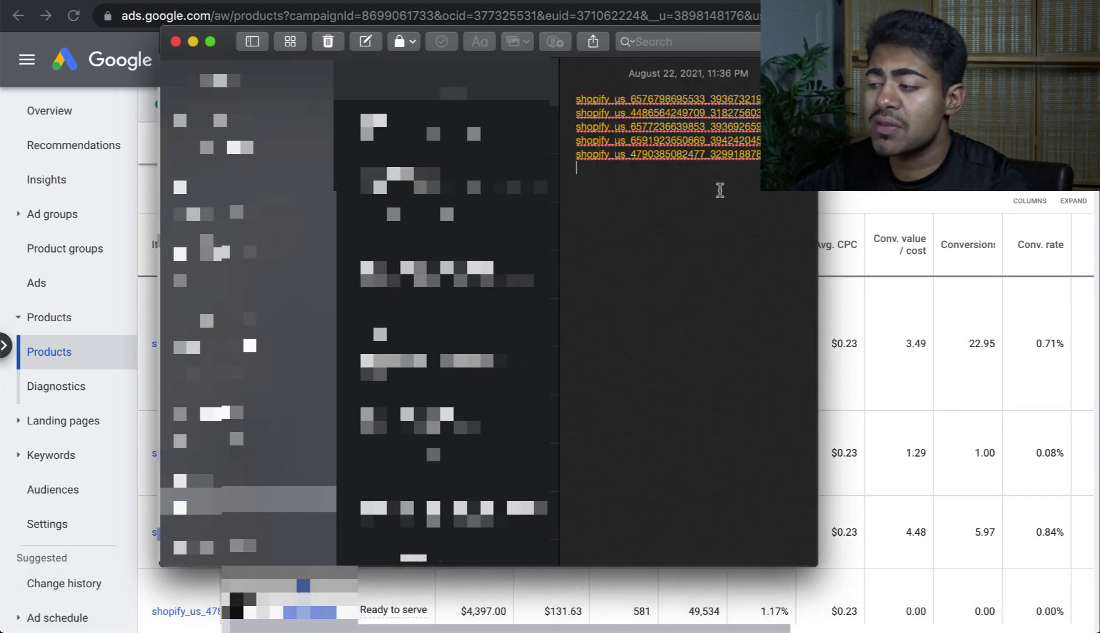
pyautogui.hotkey('shift', 'Up')
pyautogui.hotkey('shift', 'Up')
pyautogui.hotkey('shift', 'Up')
pyautogui.hotkey('shift', 'Up')
pyautogui.click(629, 178)
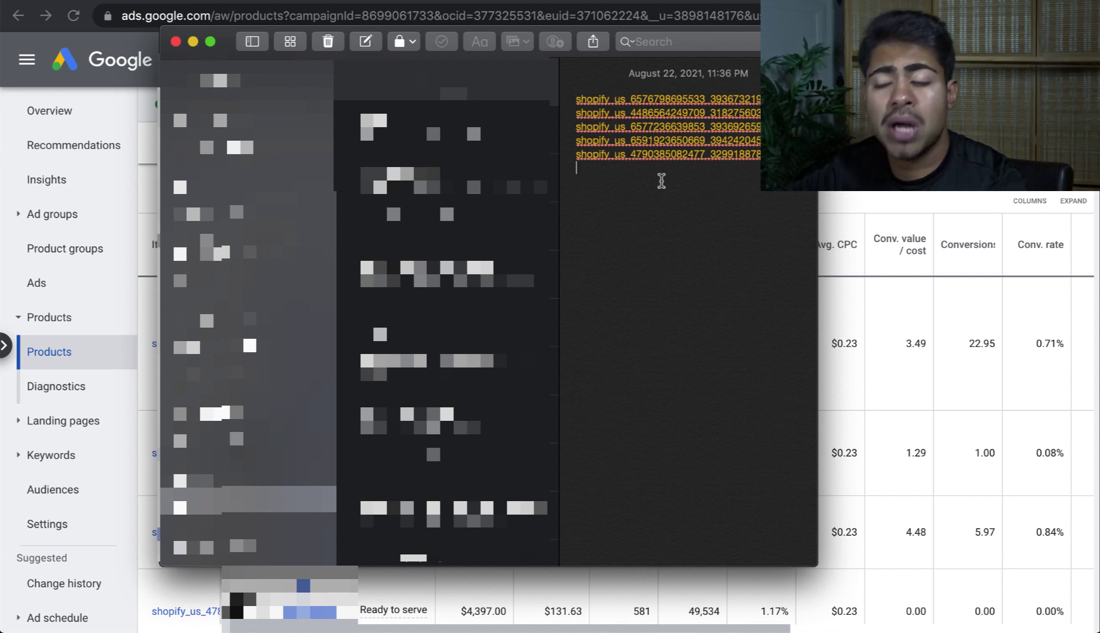
pyautogui.moveTo(599, 149); pyautogui.dragTo(591, 160)
pyautogui.click(610, 202)
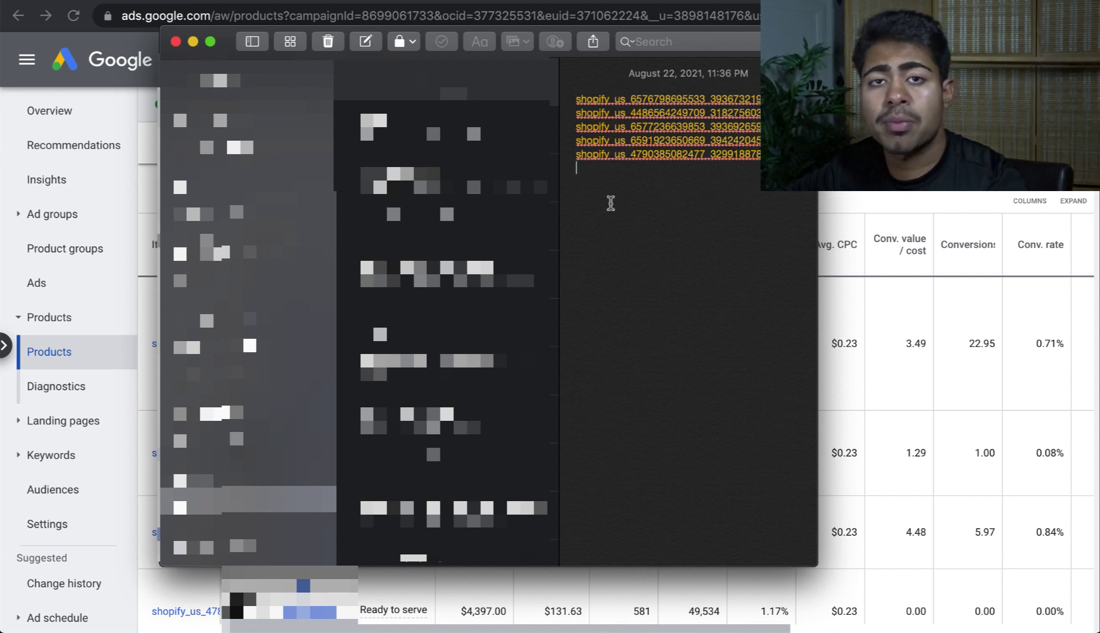
pyautogui.click(844, 355)
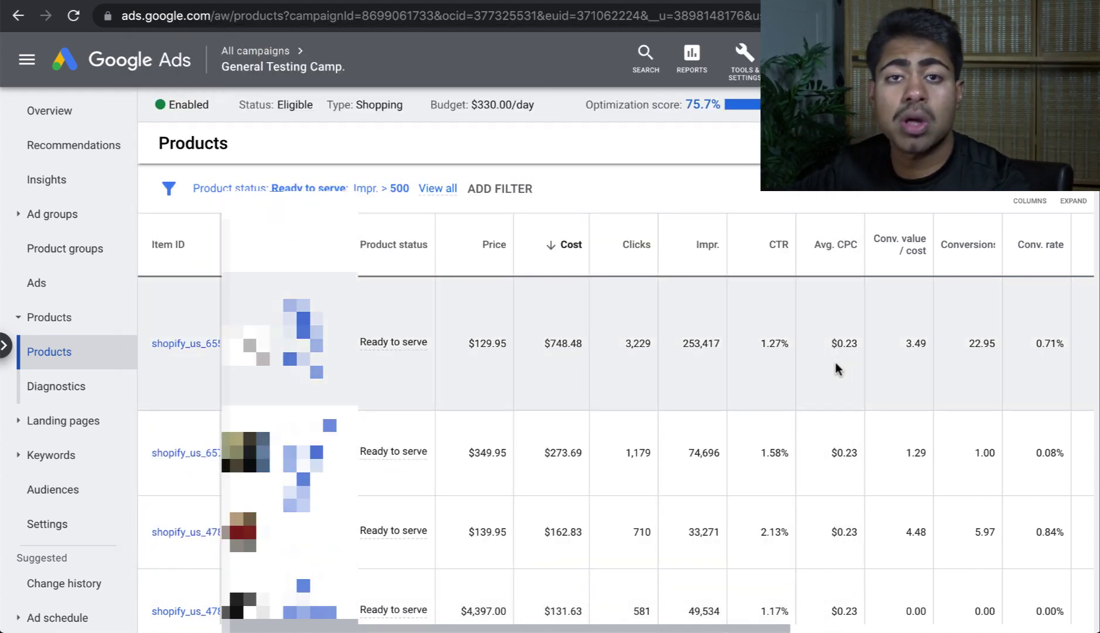
# Sort the filtered product list by CTR in ascending order.
pyautogui.scroll(-1, 839, 369)
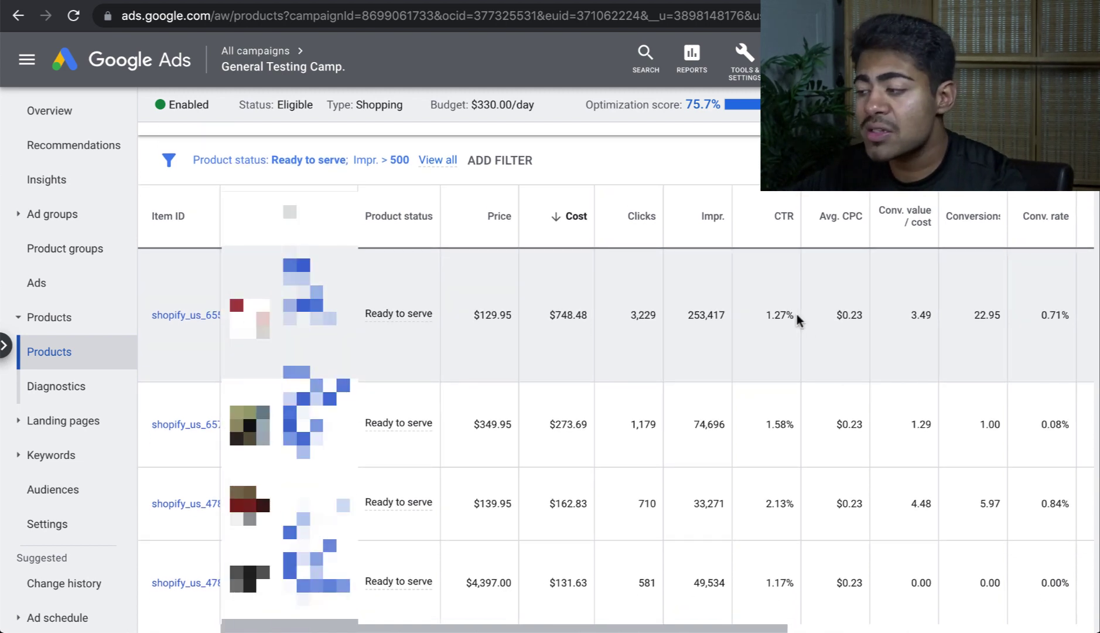
pyautogui.click(788, 229)
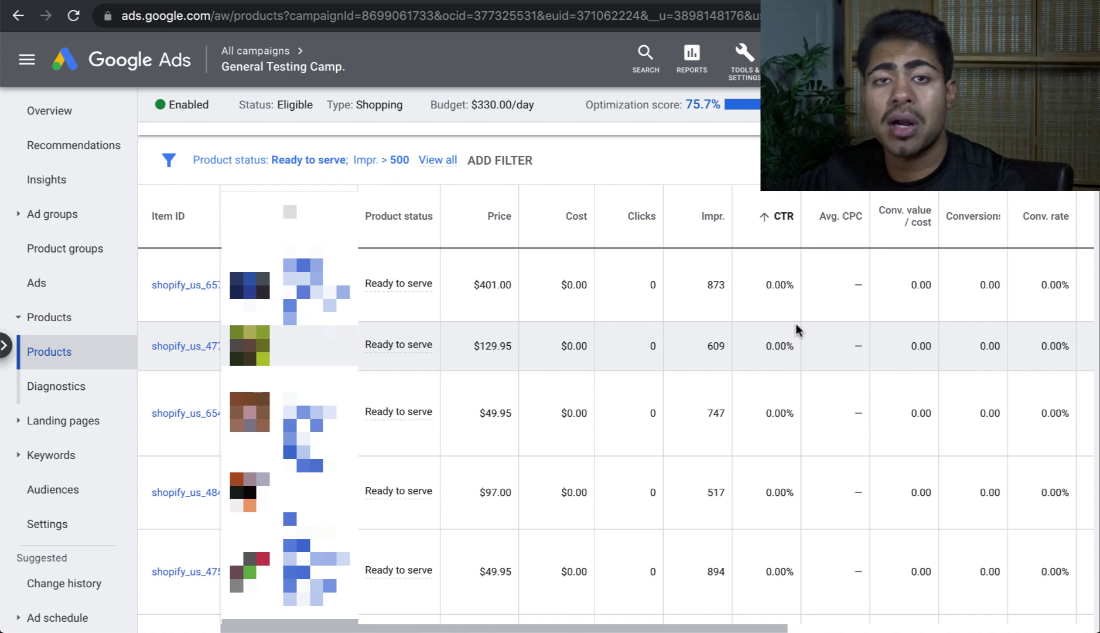
pyautogui.scroll(-2, 796, 324)
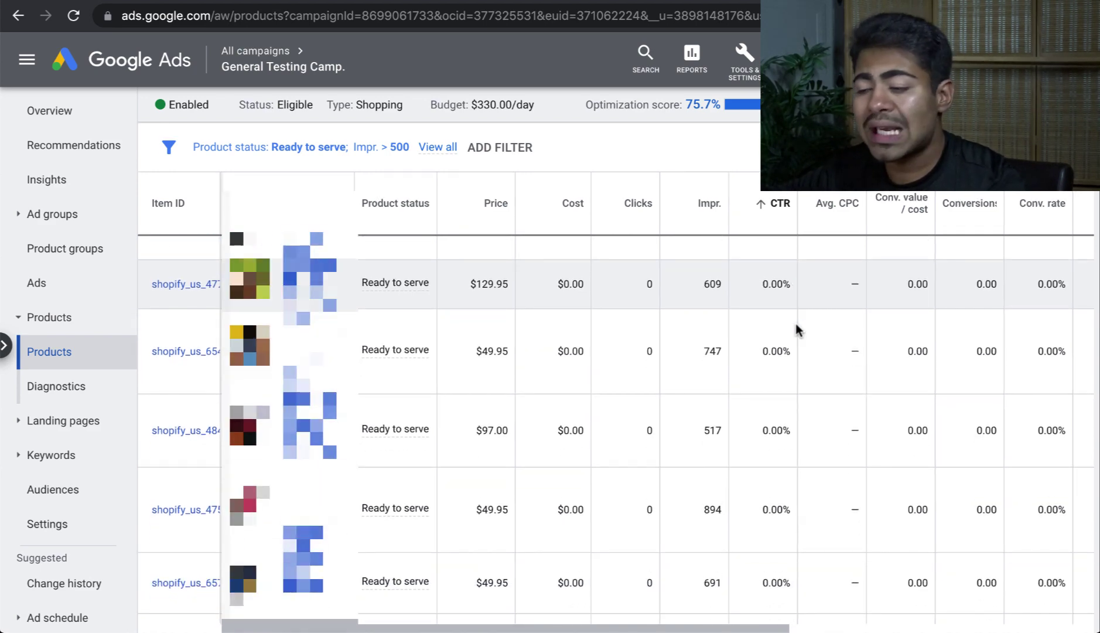
pyautogui.scroll(3, 796, 323)
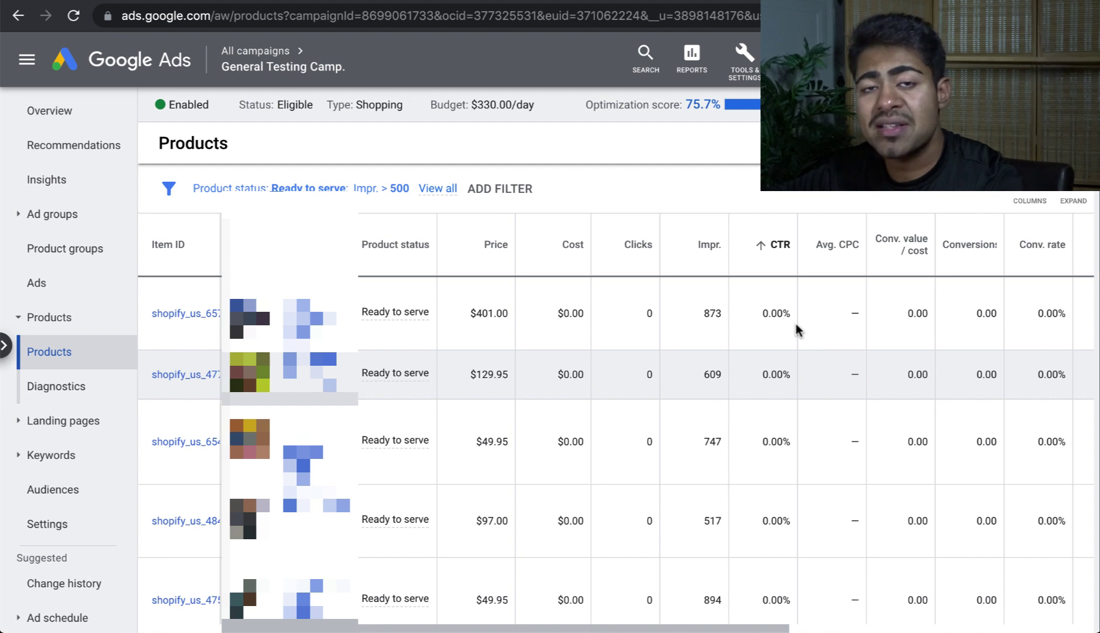
# Examine the clicks and impressions of the lowest-CTR products, starting with the $401.00 product.
pyautogui.hscroll(1, 797, 323)
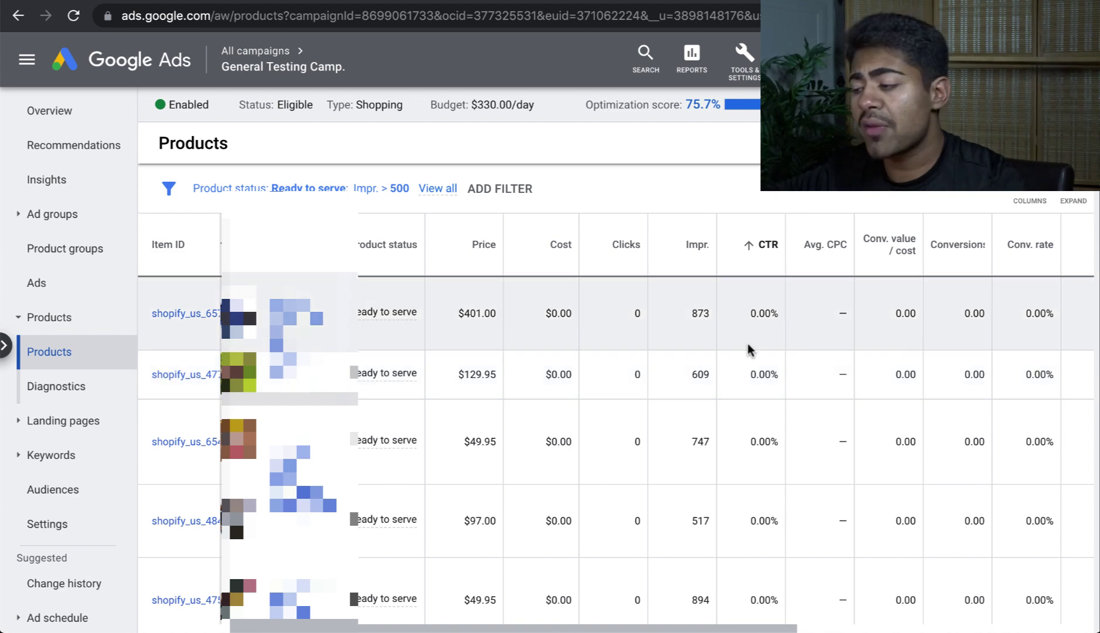
pyautogui.scroll(-1, 747, 345)
pyautogui.scroll(-2, 749, 344)
pyautogui.scroll(-2, 749, 345)
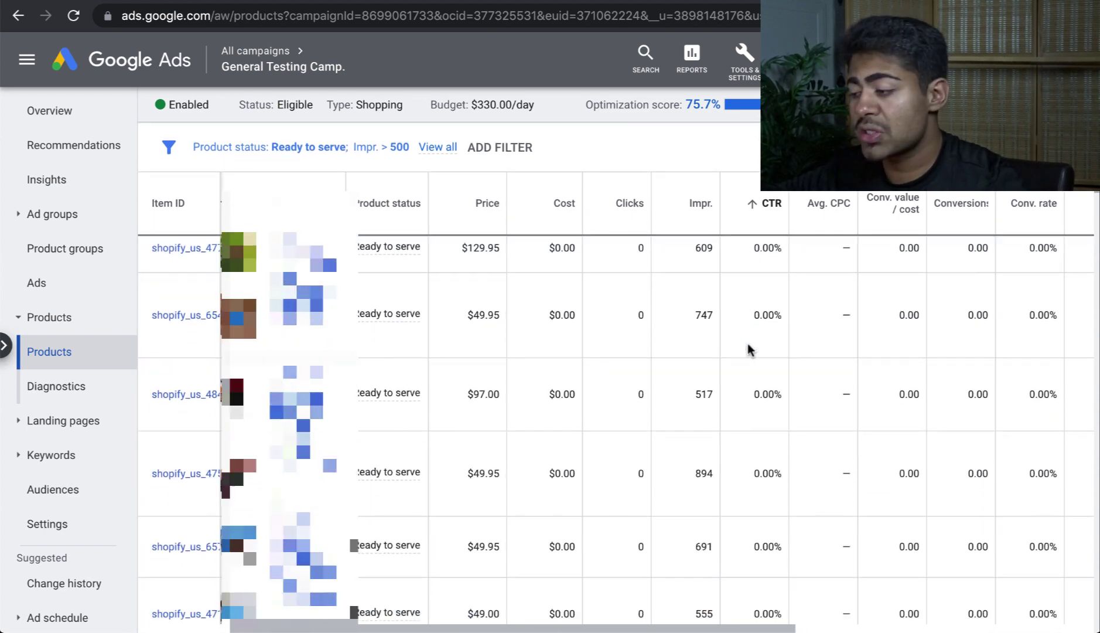
pyautogui.scroll(3, 745, 349)
pyautogui.doubleClick(643, 313)
pyautogui.doubleClick(706, 314)
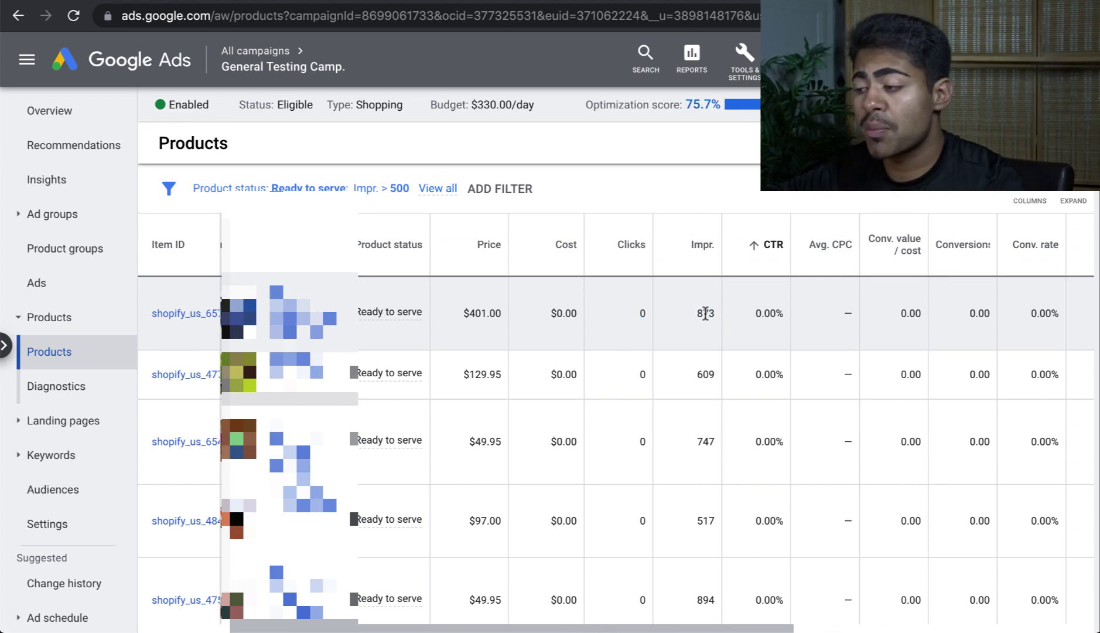
pyautogui.click(693, 370)
pyautogui.scroll(-3, 686, 387)
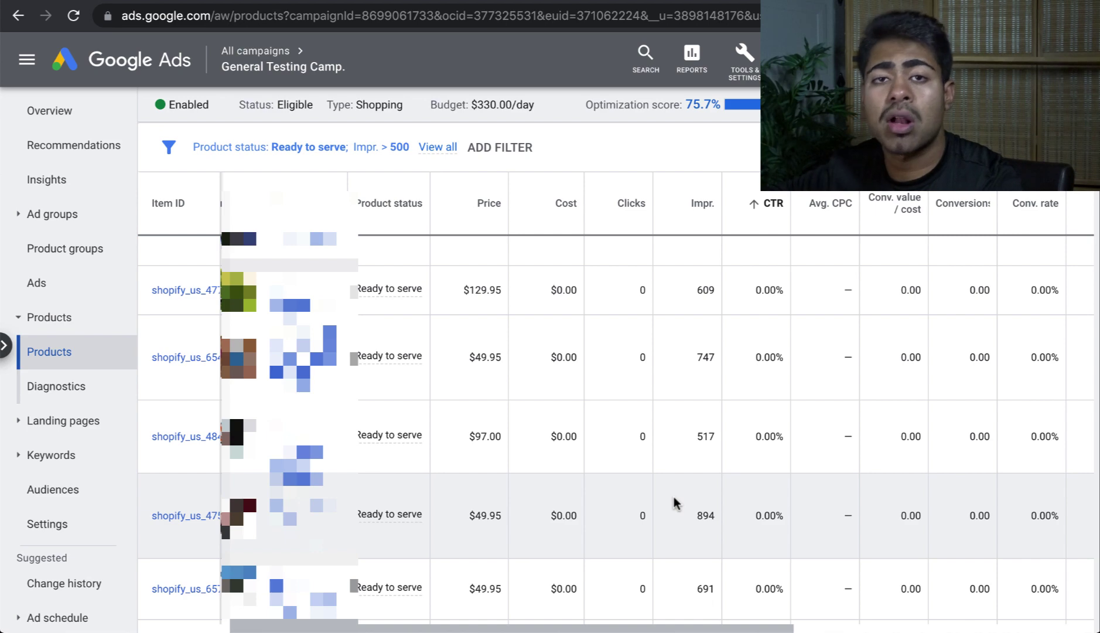
pyautogui.scroll(3, 674, 502)
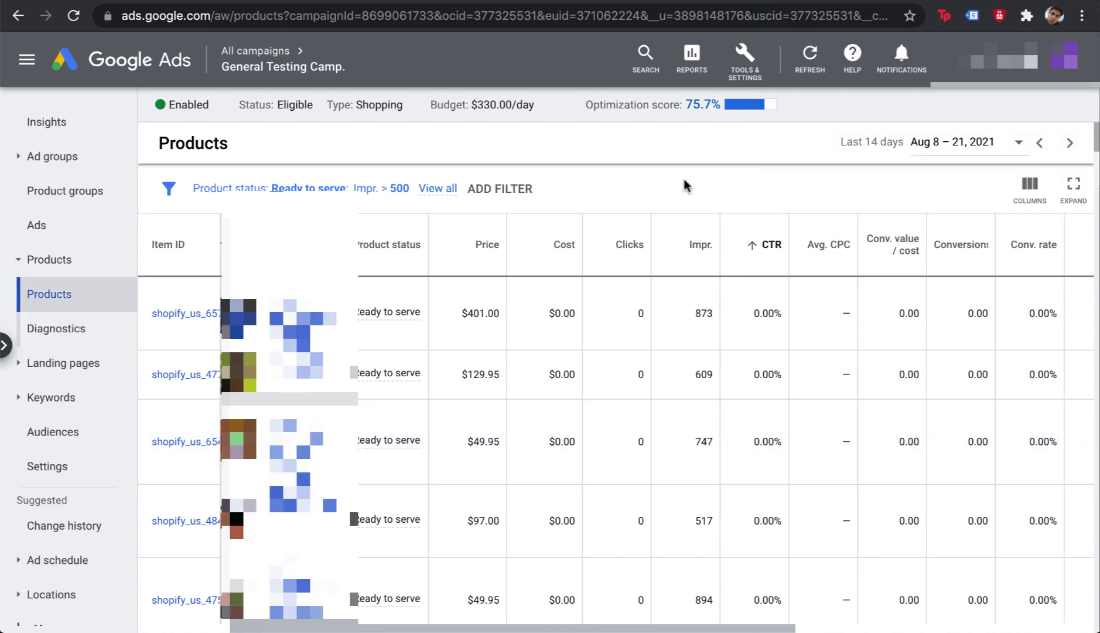
# Examine the impressions and CTR of the products further down the list, including the $799.95 product.
pyautogui.scroll(-15, 637, 380)
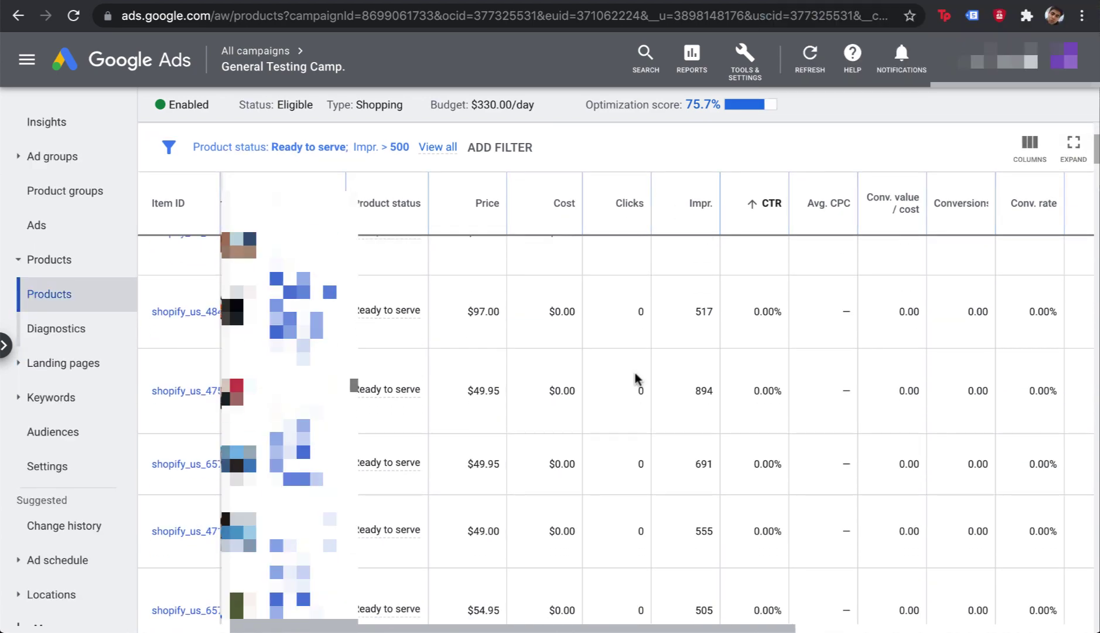
pyautogui.click(646, 341)
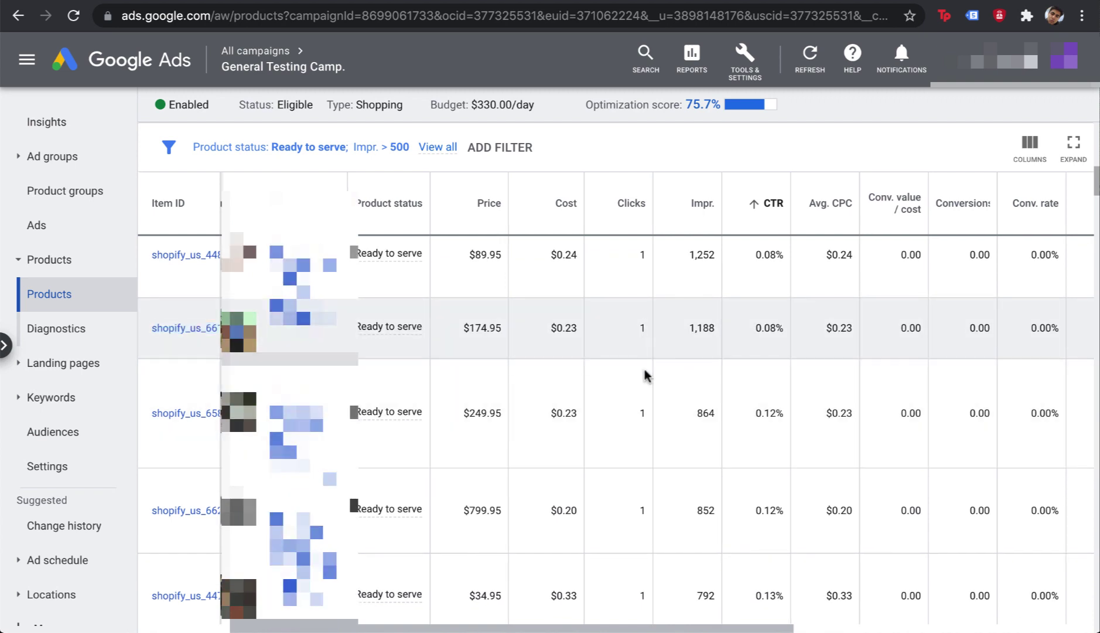
pyautogui.scroll(-2, 645, 423)
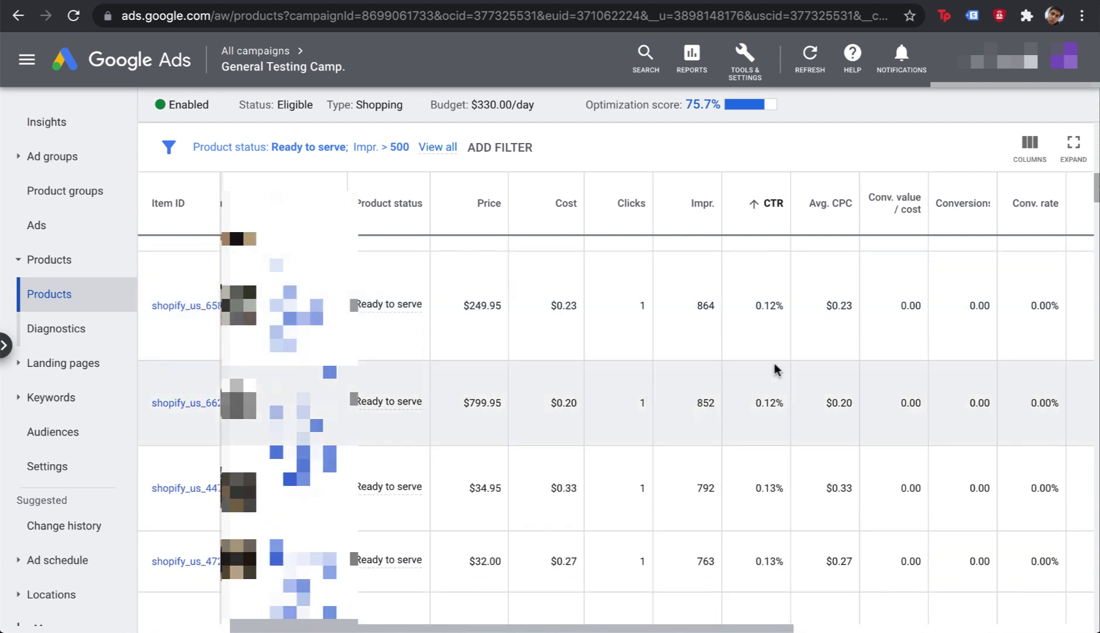
pyautogui.doubleClick(706, 403)
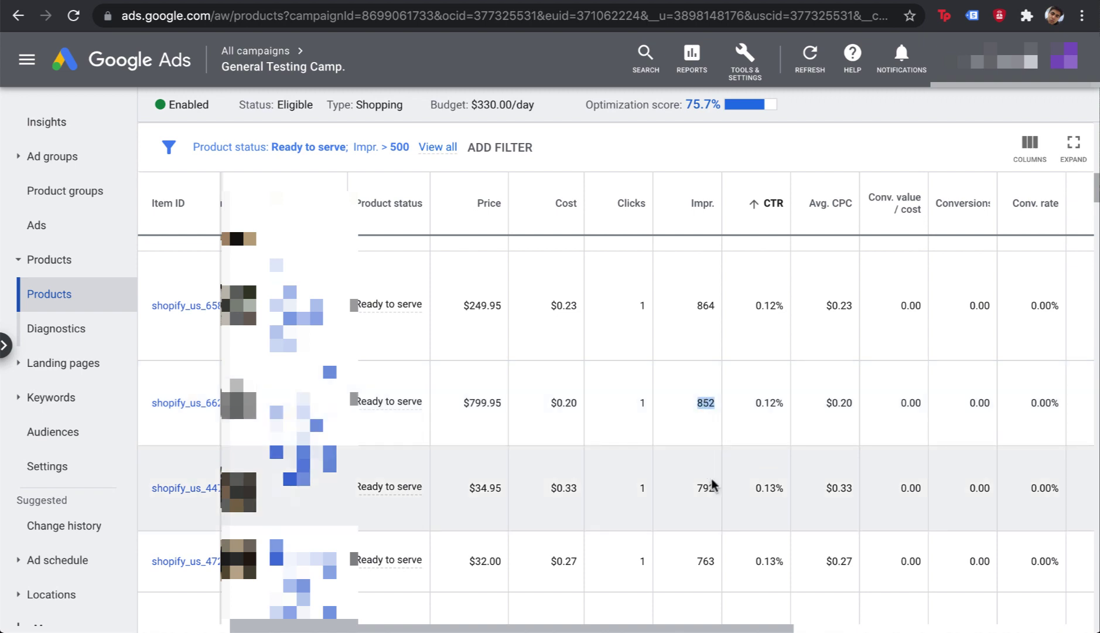
pyautogui.click(775, 319)
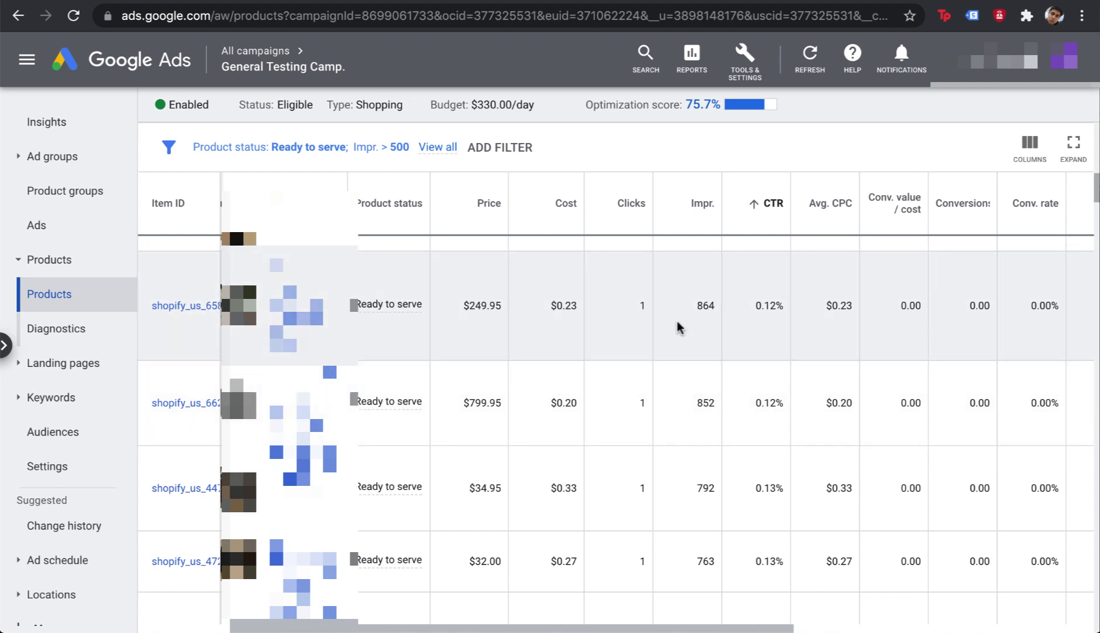
pyautogui.scroll(6, 678, 327)
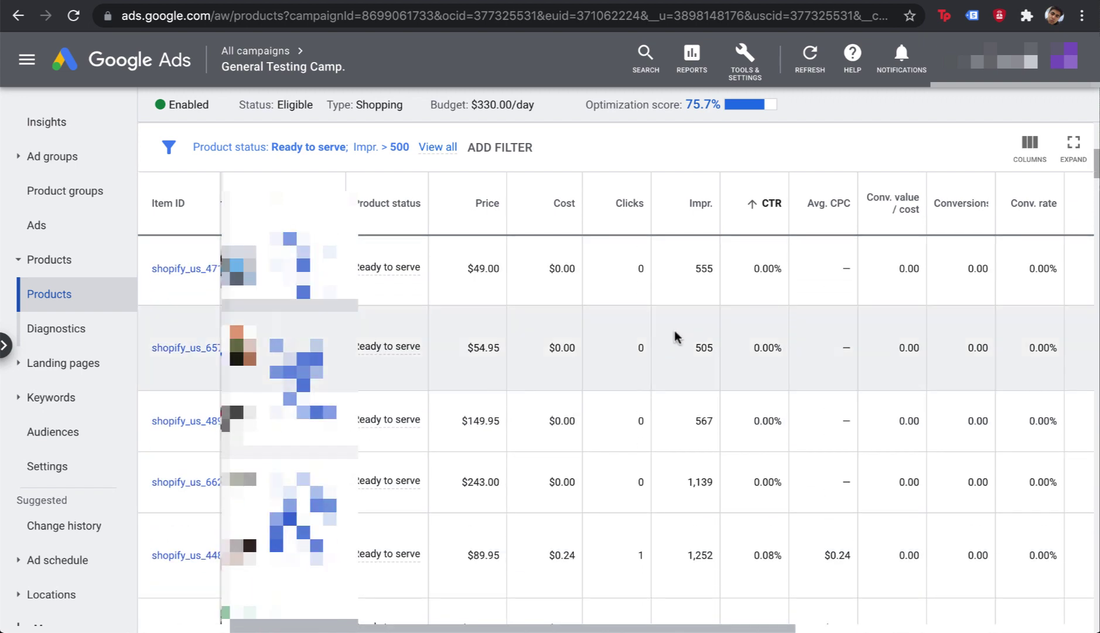
# Compare the clicks, impressions and CTR of the zero- and one-click products in the CTR-sorted list, including the $799.95 product.
pyautogui.scroll(-6, 675, 332)
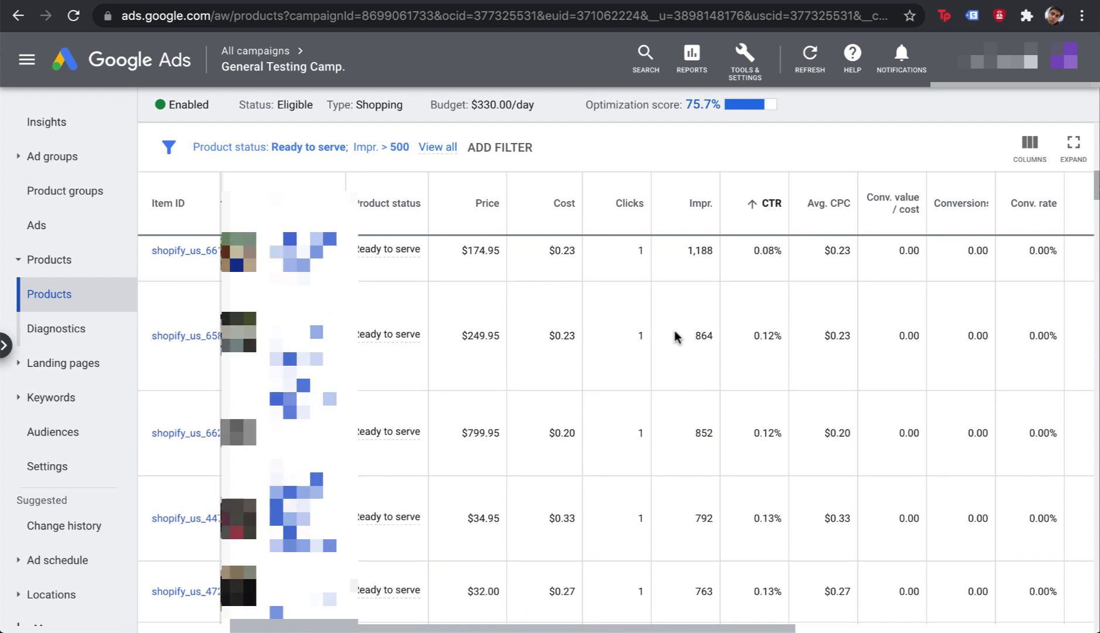
pyautogui.scroll(3, 674, 330)
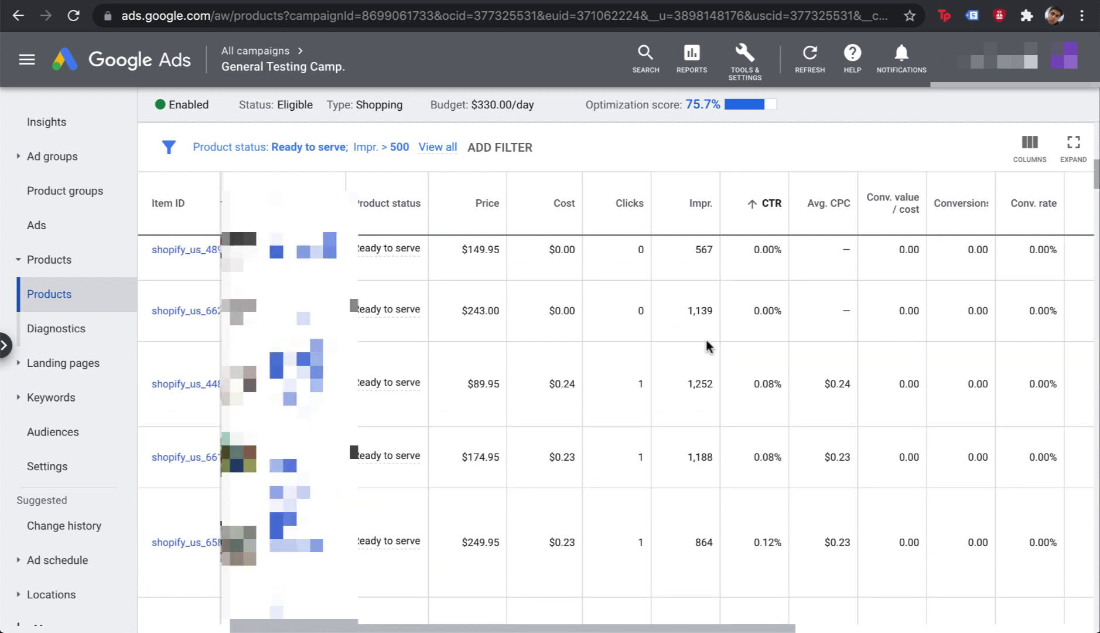
pyautogui.scroll(-5, 706, 343)
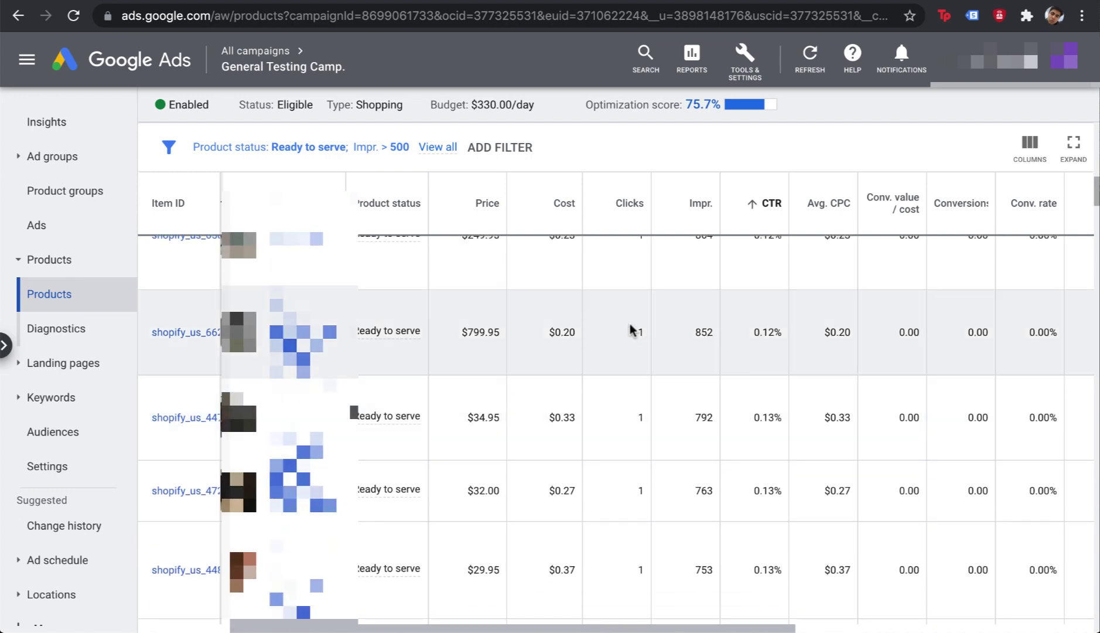
pyautogui.doubleClick(706, 335)
pyautogui.scroll(-2, 694, 311)
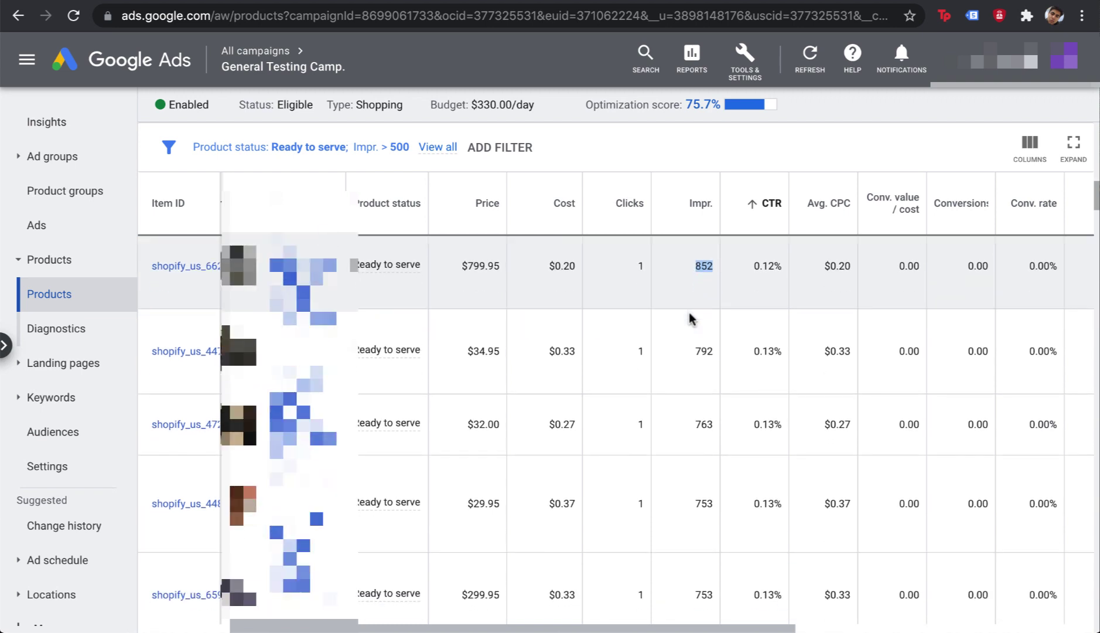
pyautogui.scroll(1, 695, 319)
pyautogui.click(696, 319)
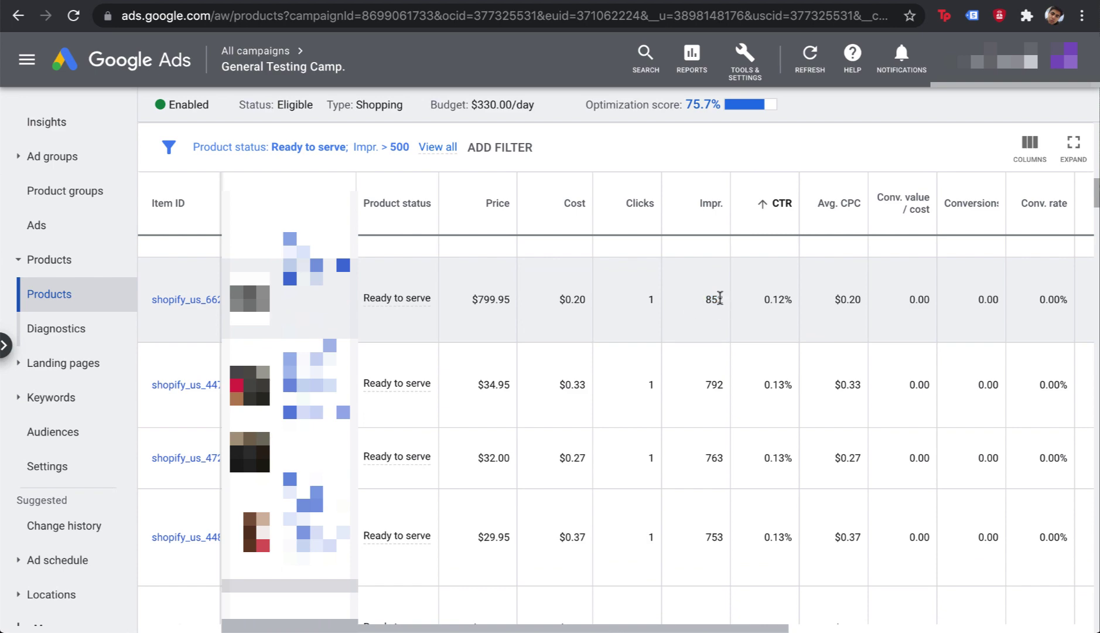
pyautogui.scroll(-10, 718, 316)
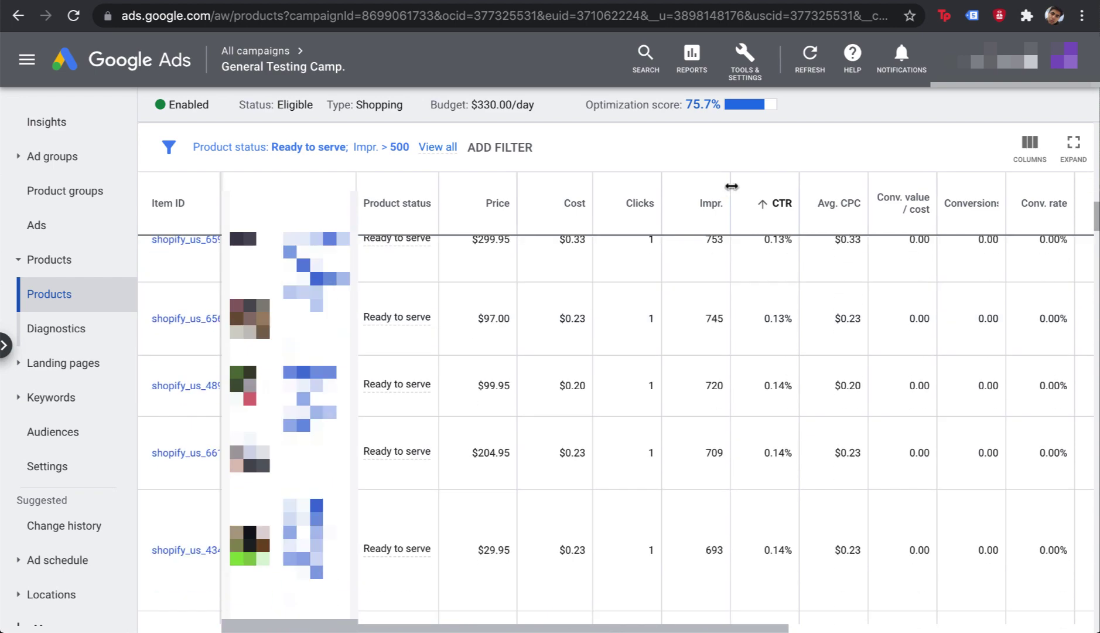
pyautogui.scroll(10, 703, 430)
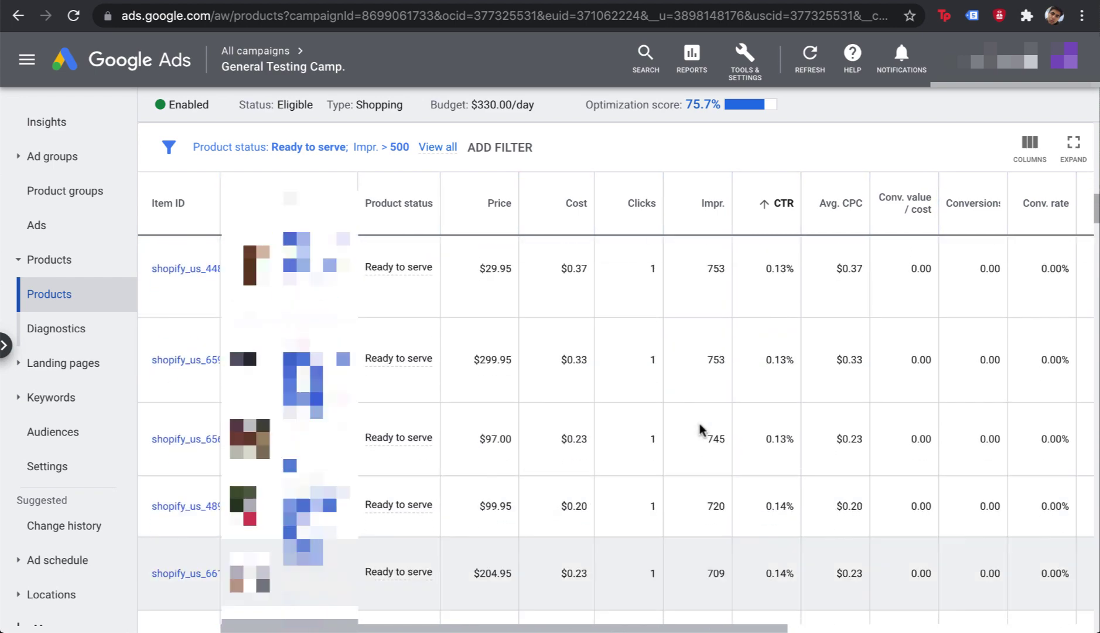
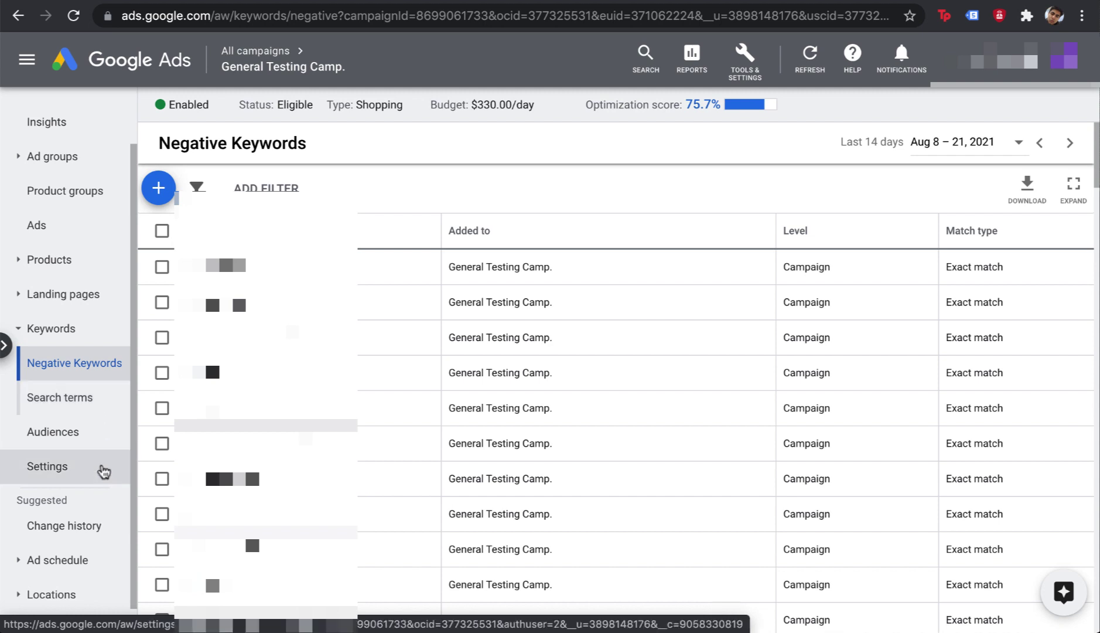
# Open the campaign's search terms report and set its impressions filter to greater than 300.
pyautogui.click(107, 407)
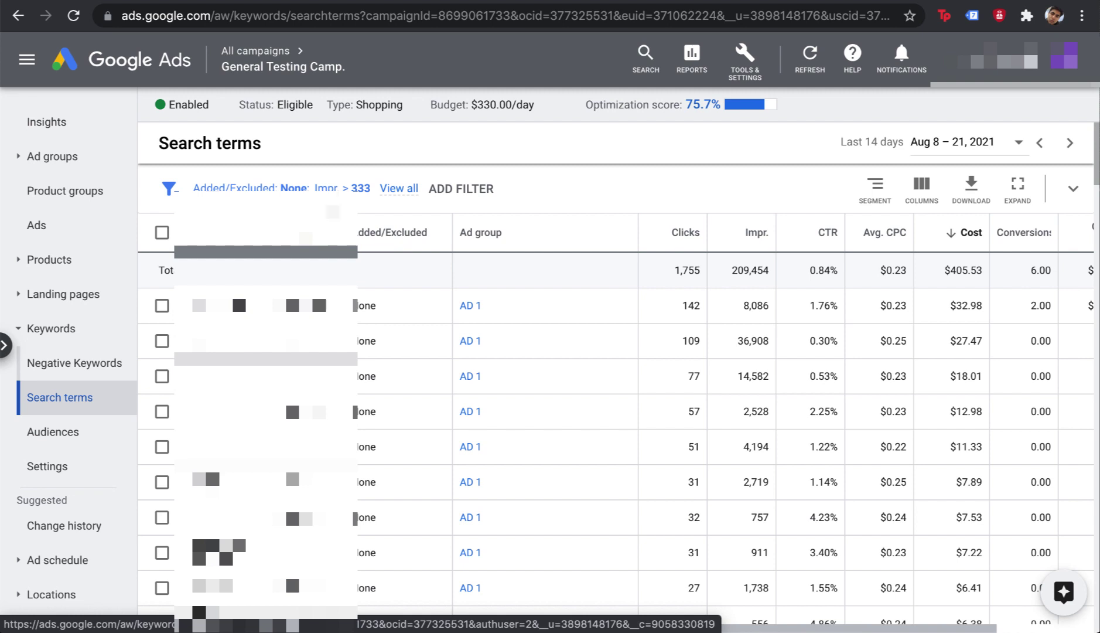
pyautogui.click(363, 202)
pyautogui.click(387, 185)
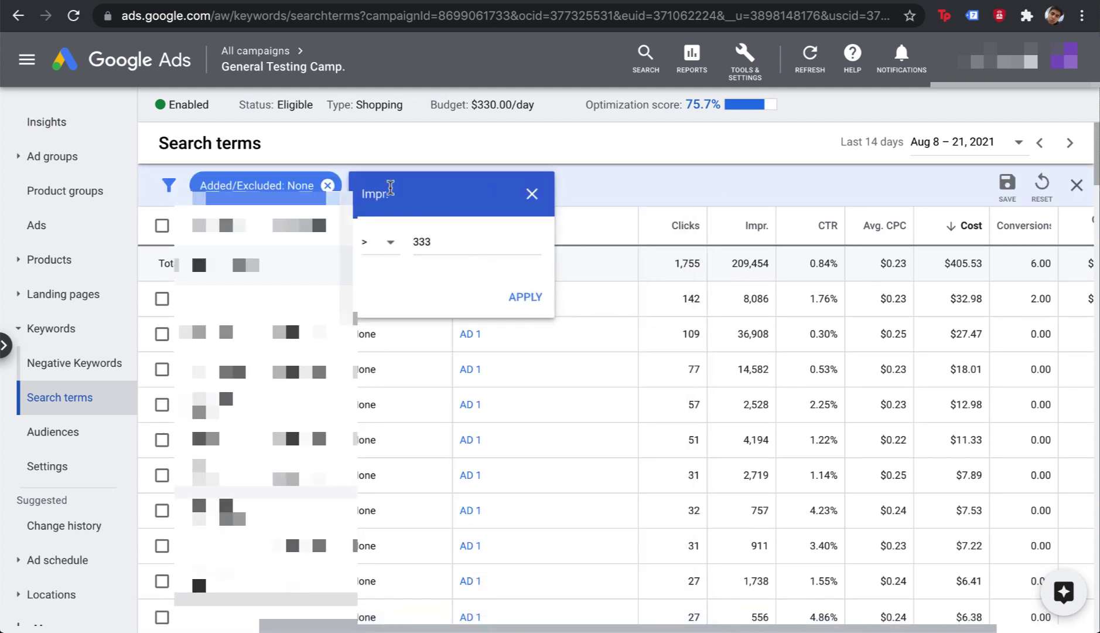
pyautogui.press('BackSpace')
pyautogui.press('BackSpace')
pyautogui.write('00')
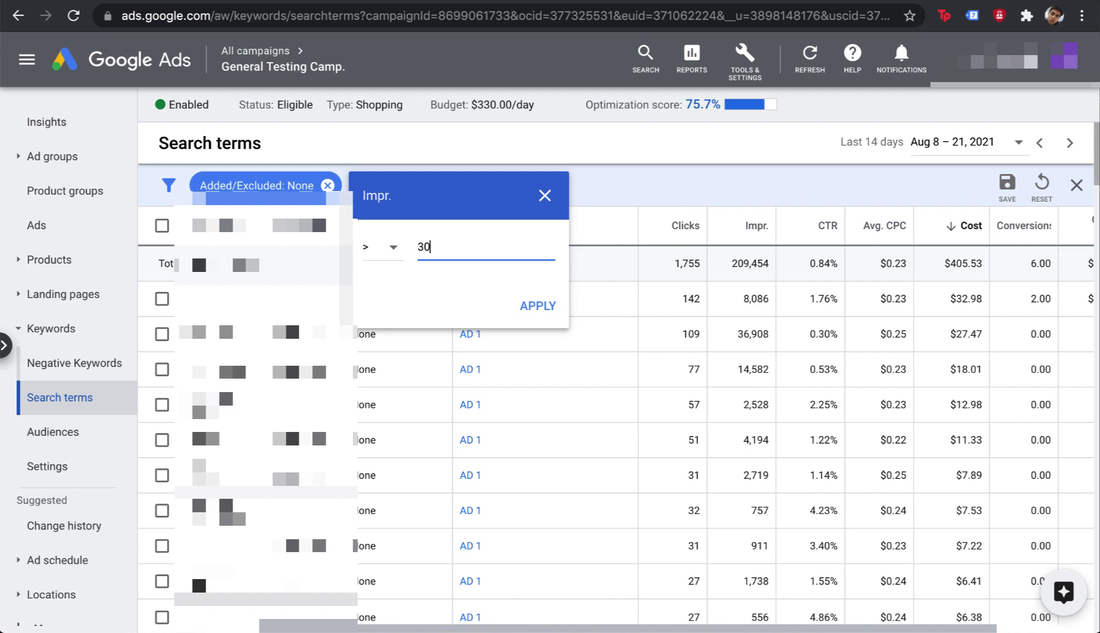
pyautogui.press('Return')
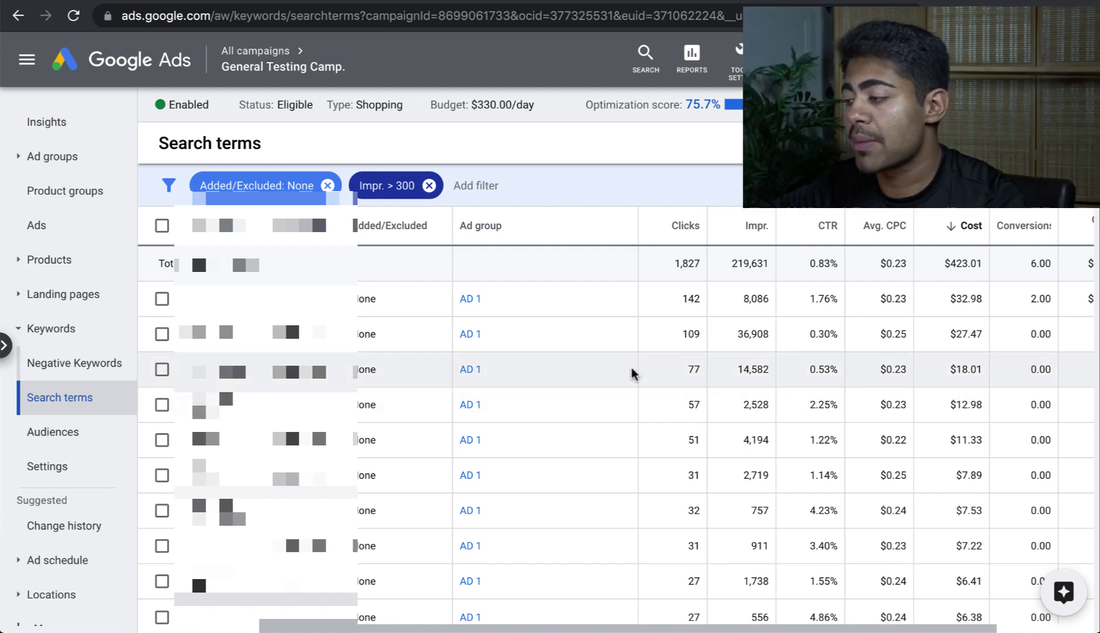
# Compare the cost and conversions of the two search terms with the highest cost.
pyautogui.hscroll(3, 630, 369)
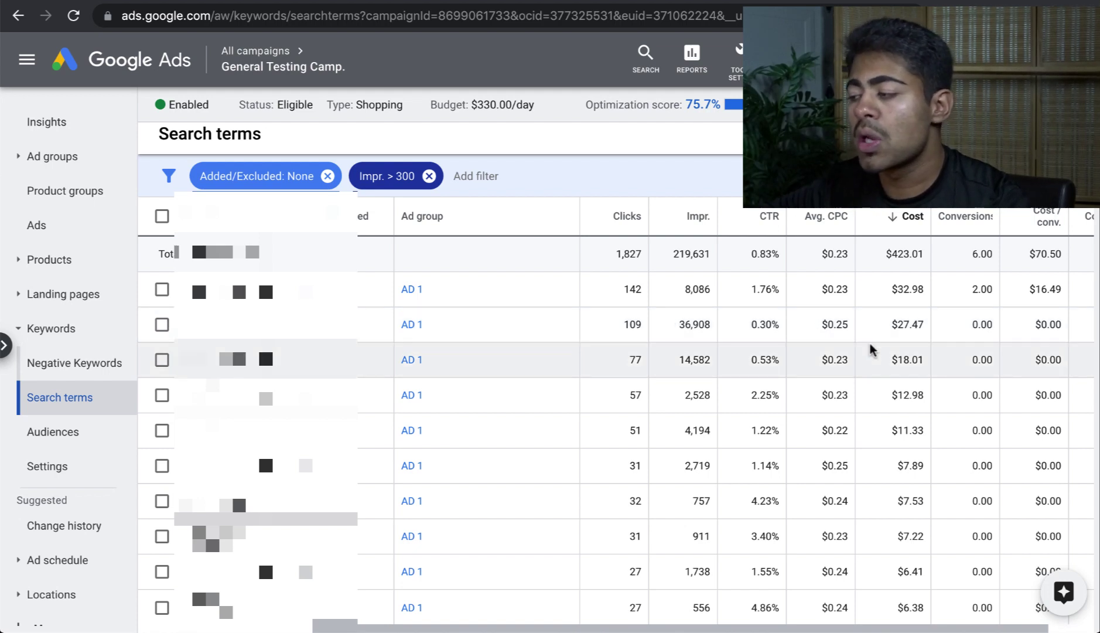
pyautogui.moveTo(918, 283); pyautogui.dragTo(916, 308)
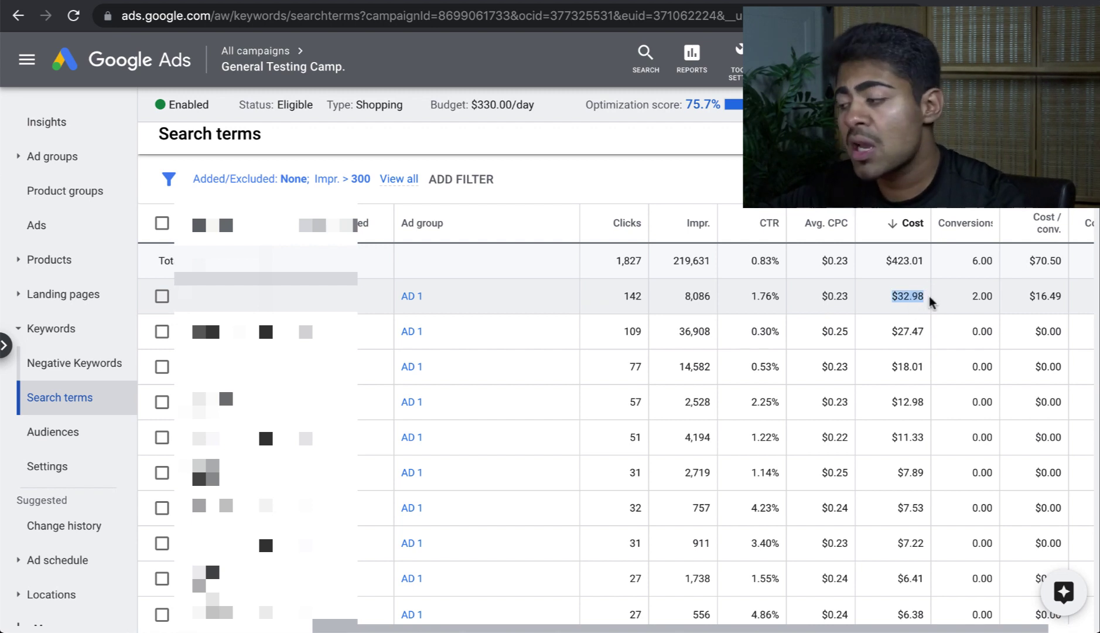
pyautogui.doubleClick(977, 297)
pyautogui.click(977, 300)
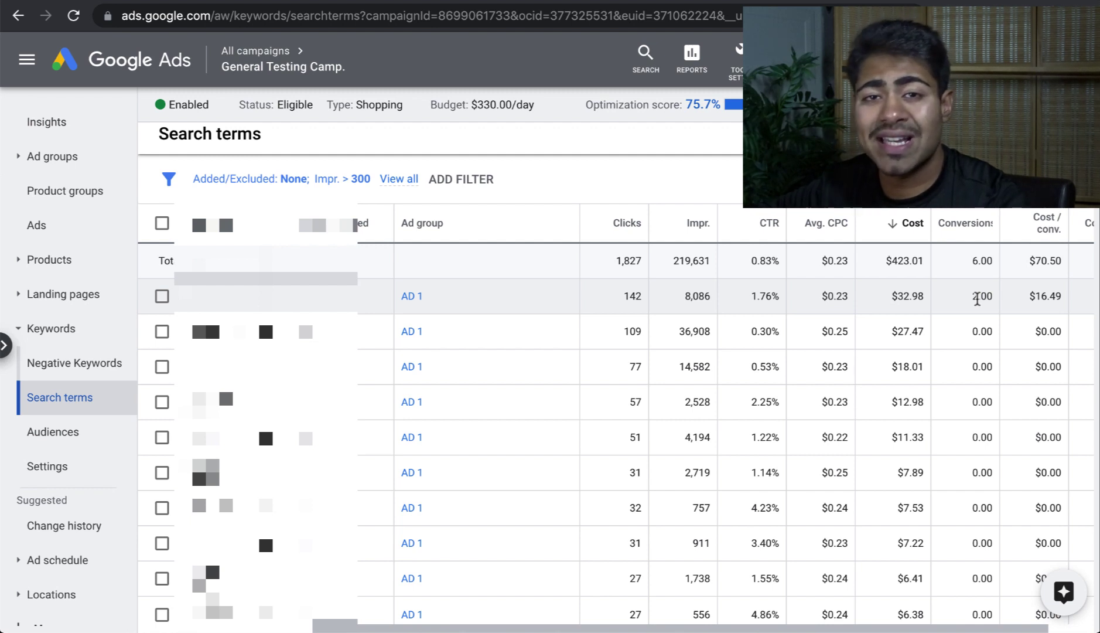
pyautogui.doubleClick(897, 332)
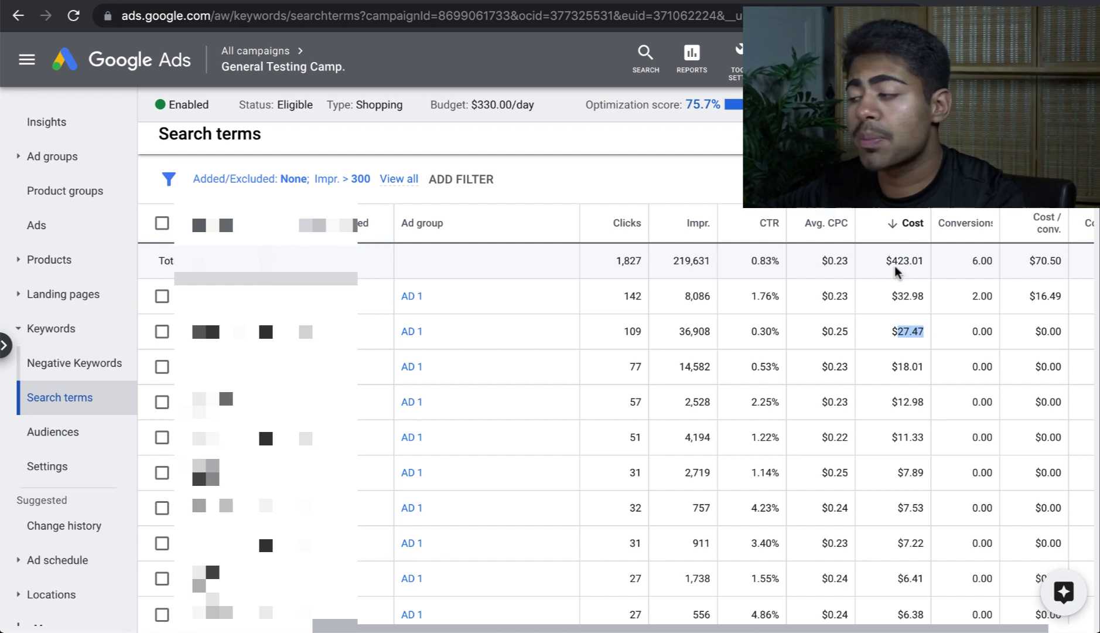
pyautogui.click(906, 293)
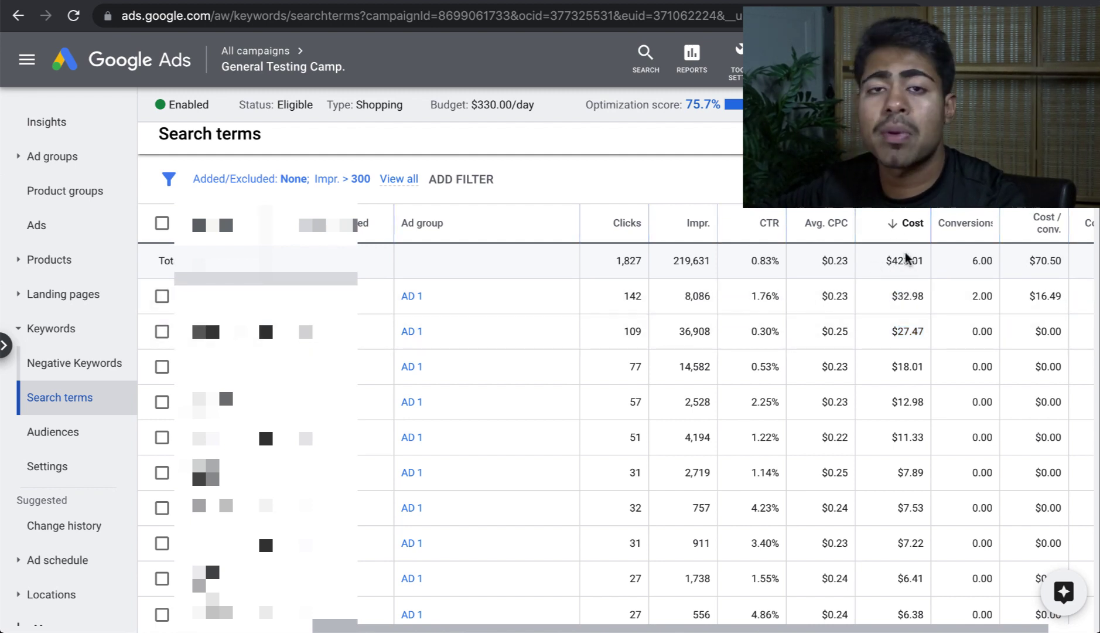
# Select the search term with the second-highest cost and check its cost against its conversions.
pyautogui.click(161, 331)
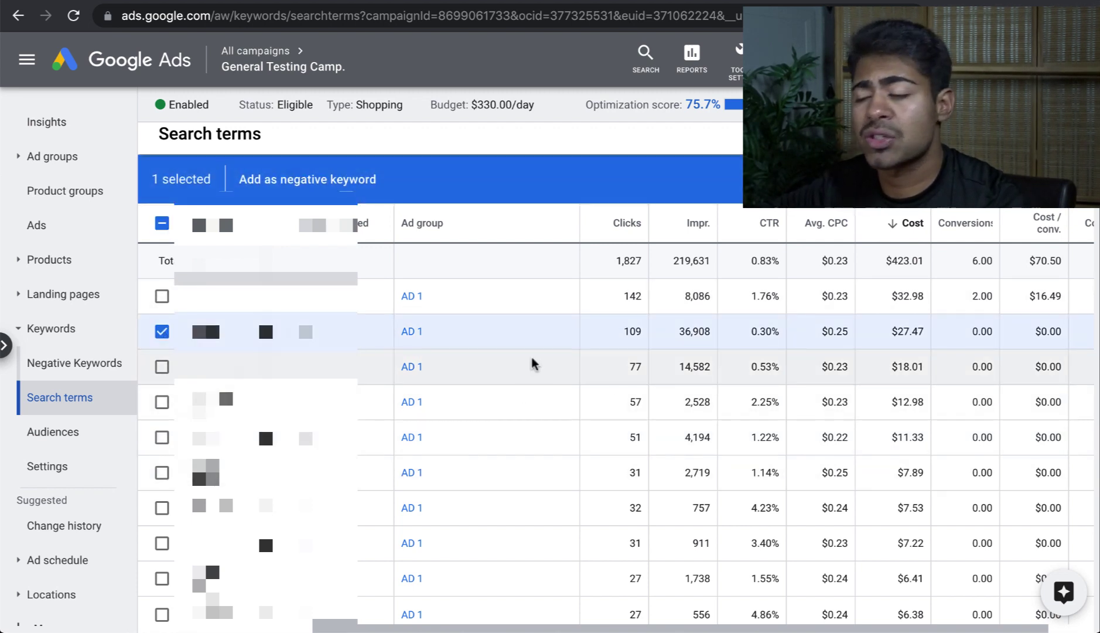
pyautogui.doubleClick(911, 332)
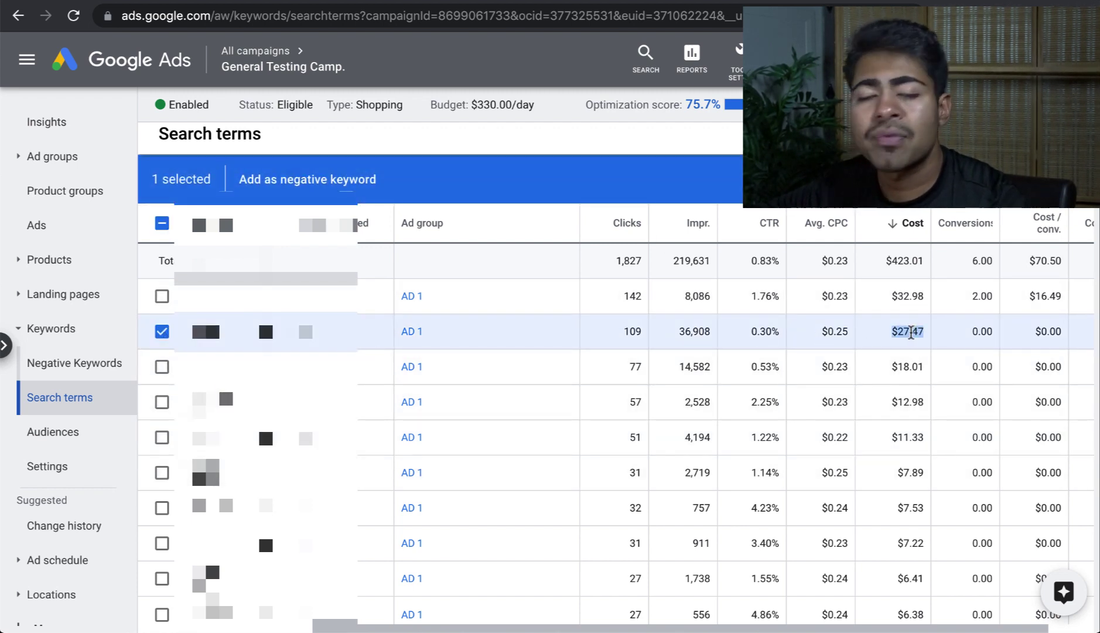
pyautogui.click(911, 332)
pyautogui.moveTo(898, 332); pyautogui.dragTo(919, 332)
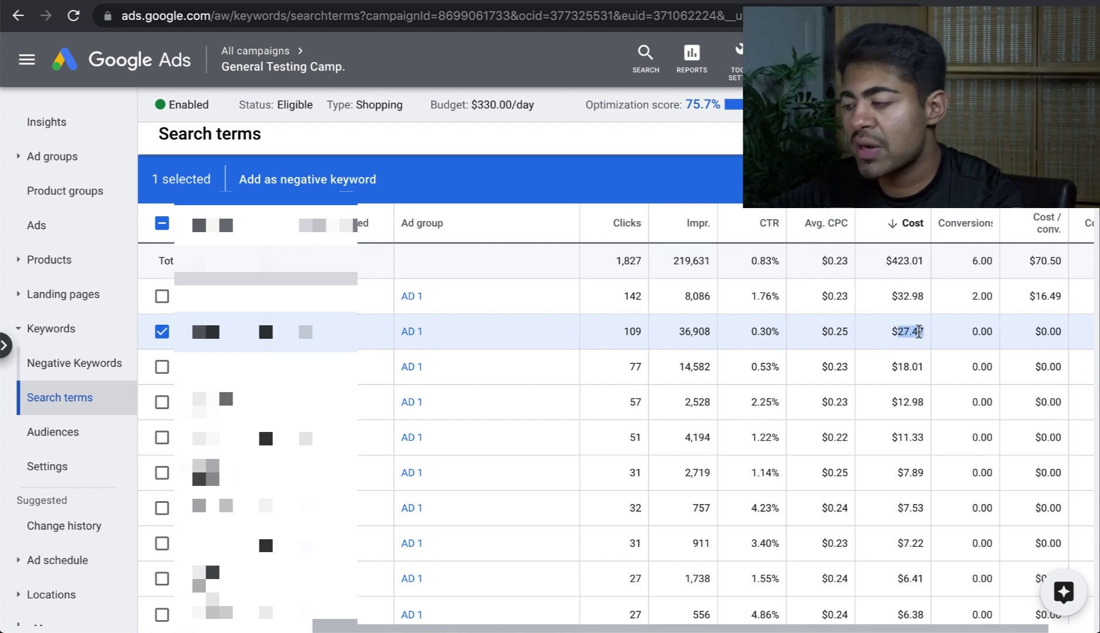
pyautogui.moveTo(993, 332); pyautogui.dragTo(971, 332)
pyautogui.scroll(-1, 972, 334)
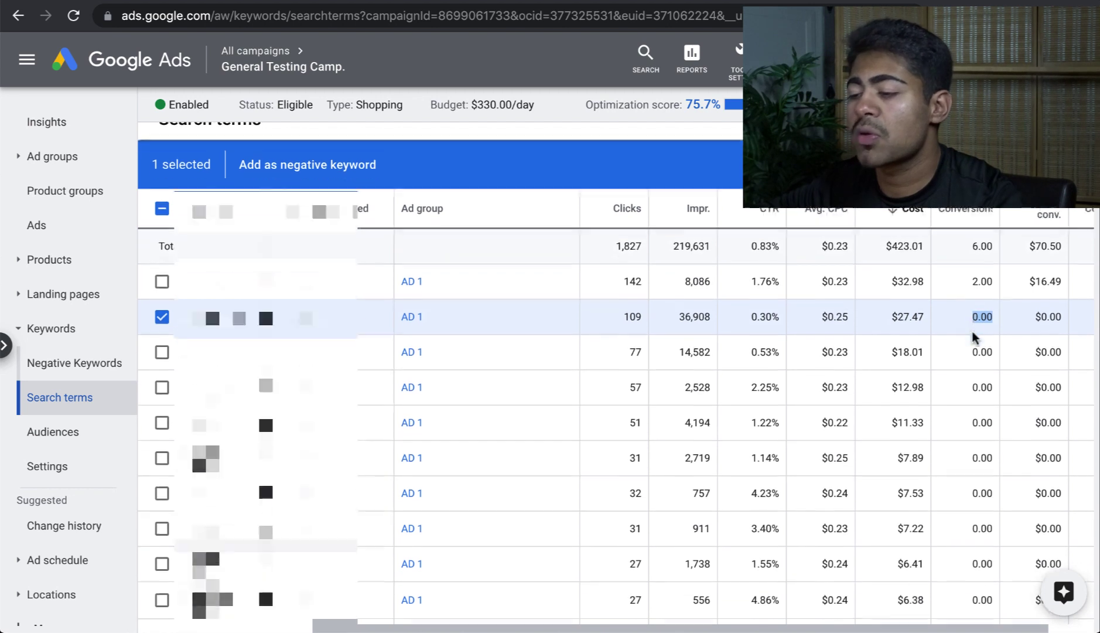
# Examine the conversions, cost and CTR of the search term with the third-highest cost.
pyautogui.doubleClick(976, 348)
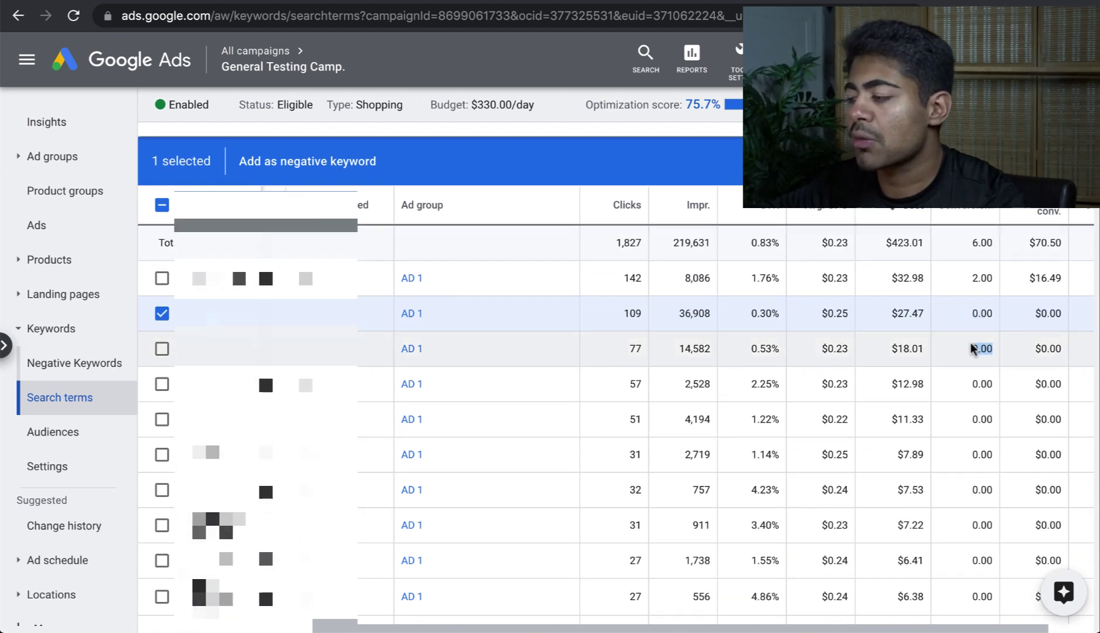
pyautogui.doubleClick(917, 348)
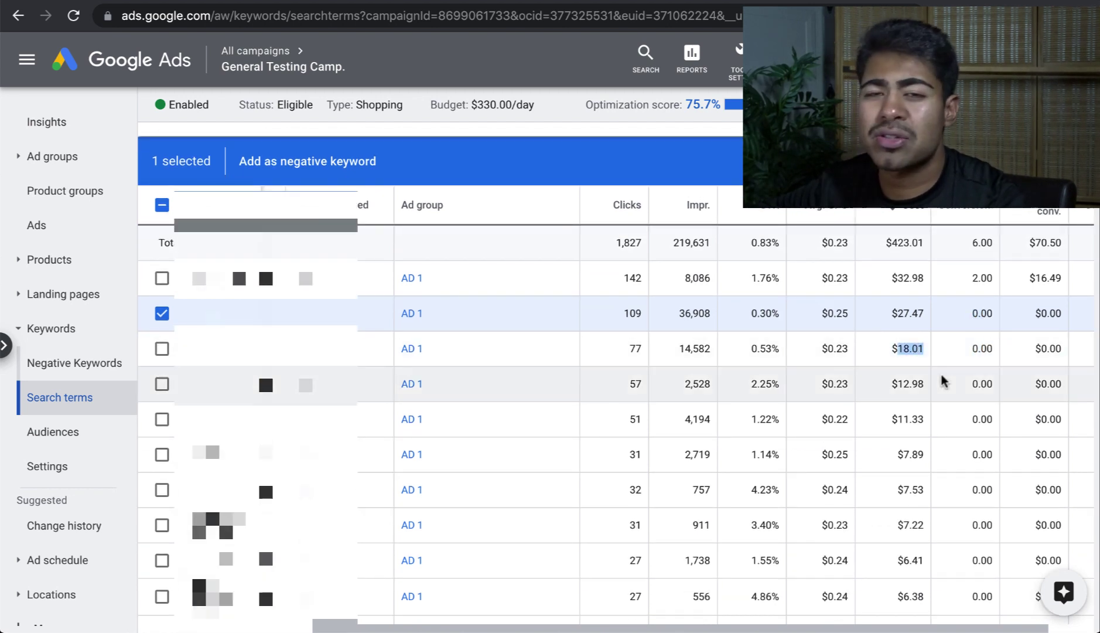
pyautogui.tripleClick(906, 351)
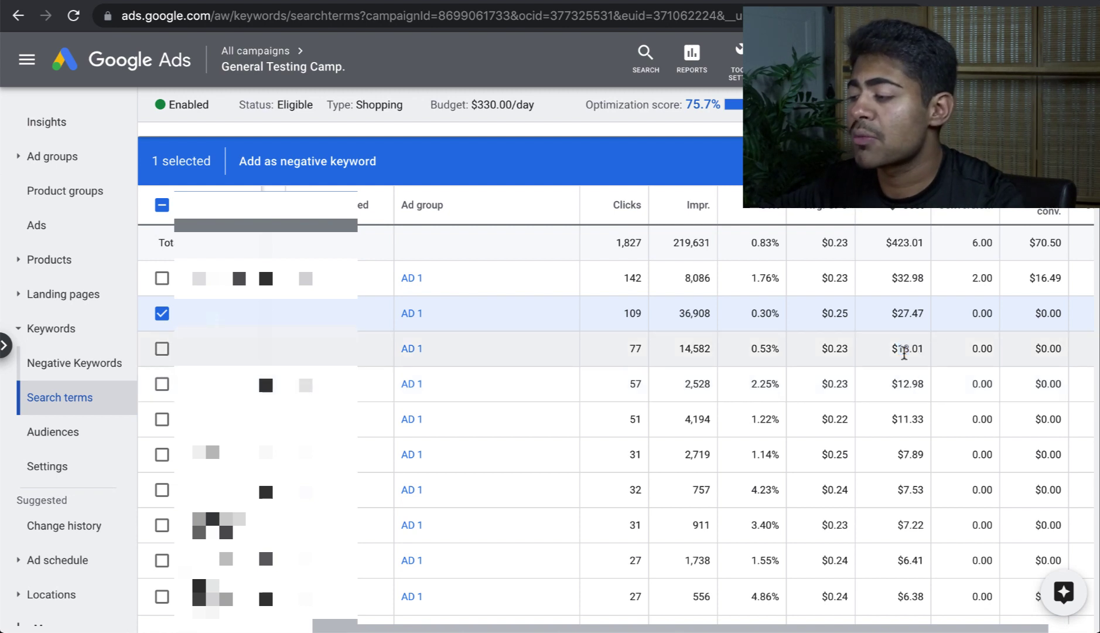
pyautogui.click(923, 354)
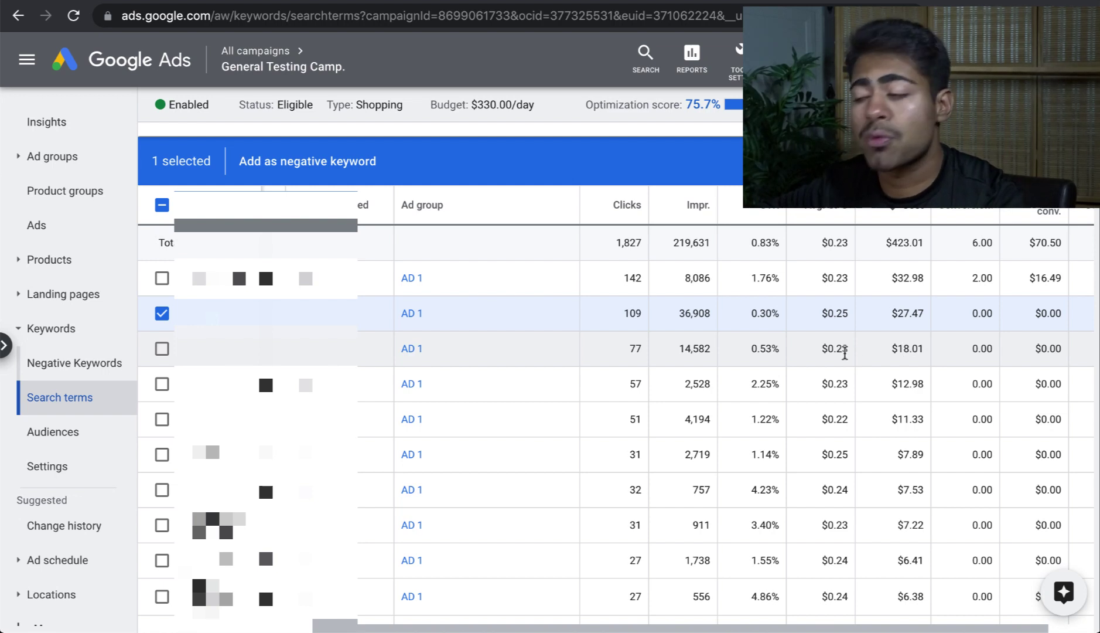
pyautogui.tripleClick(763, 350)
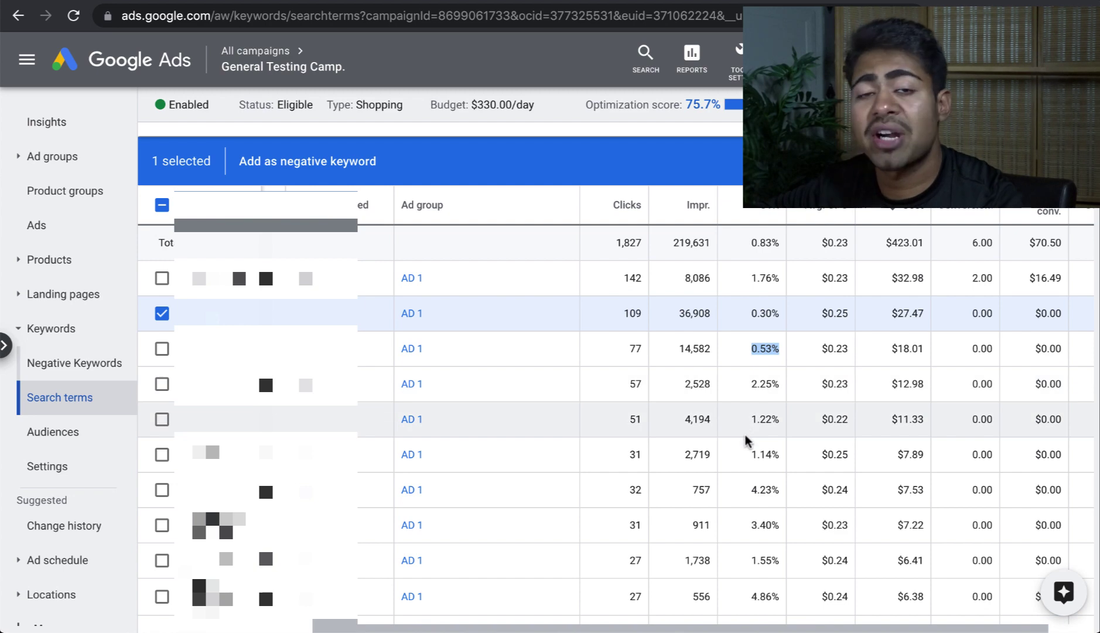
pyautogui.scroll(1, 749, 434)
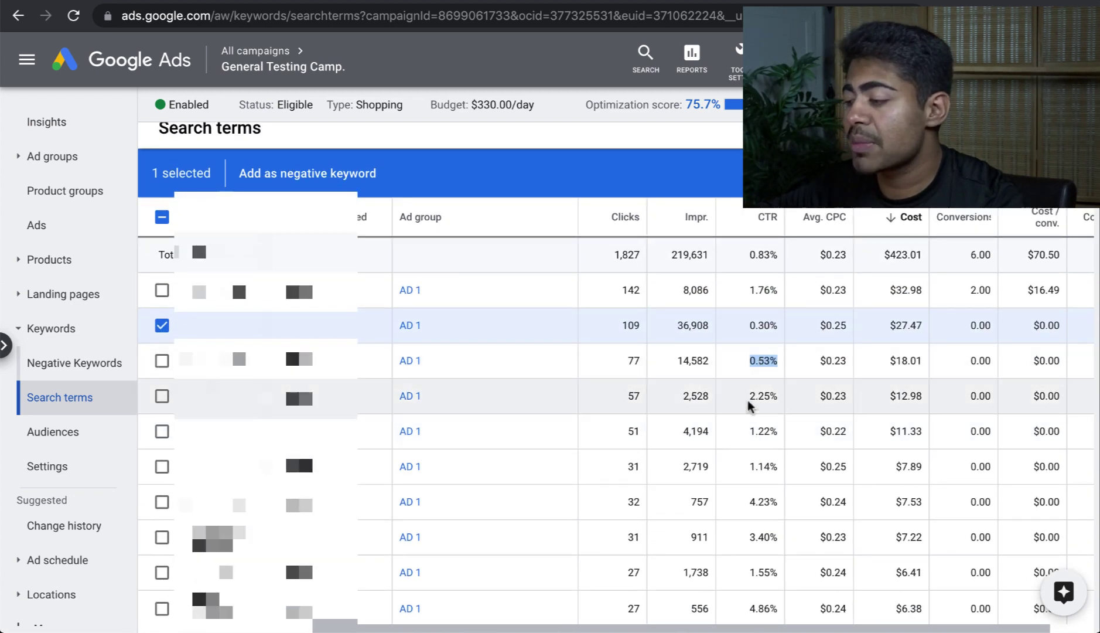
pyautogui.scroll(-1, 762, 383)
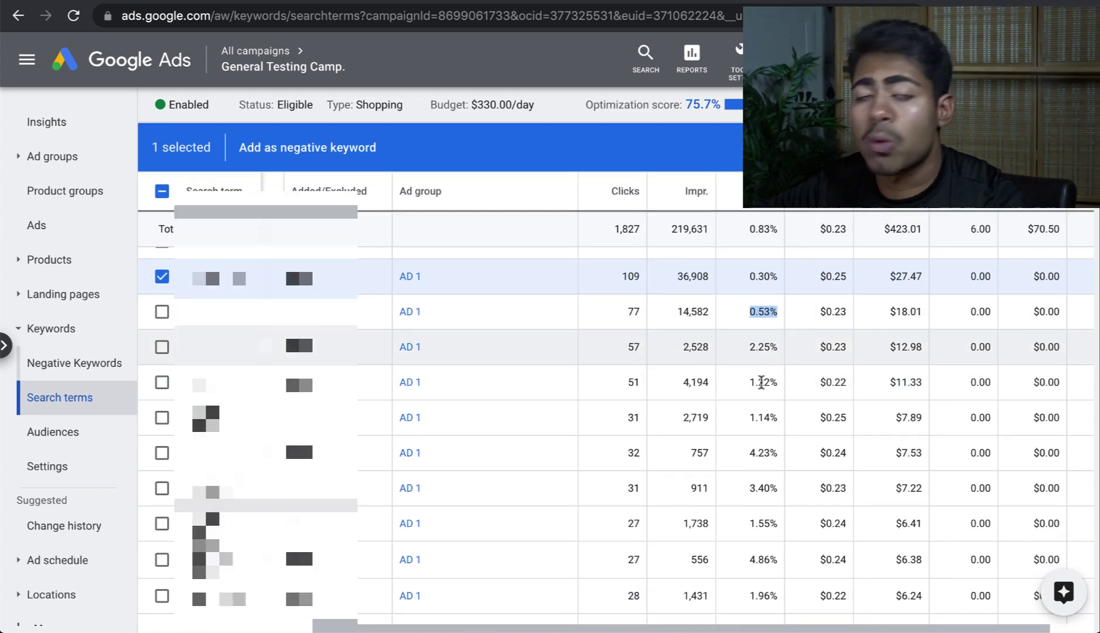
# Examine the cost of the fourth-highest-cost search term and the lower-cost terms that follow it.
pyautogui.click(910, 320)
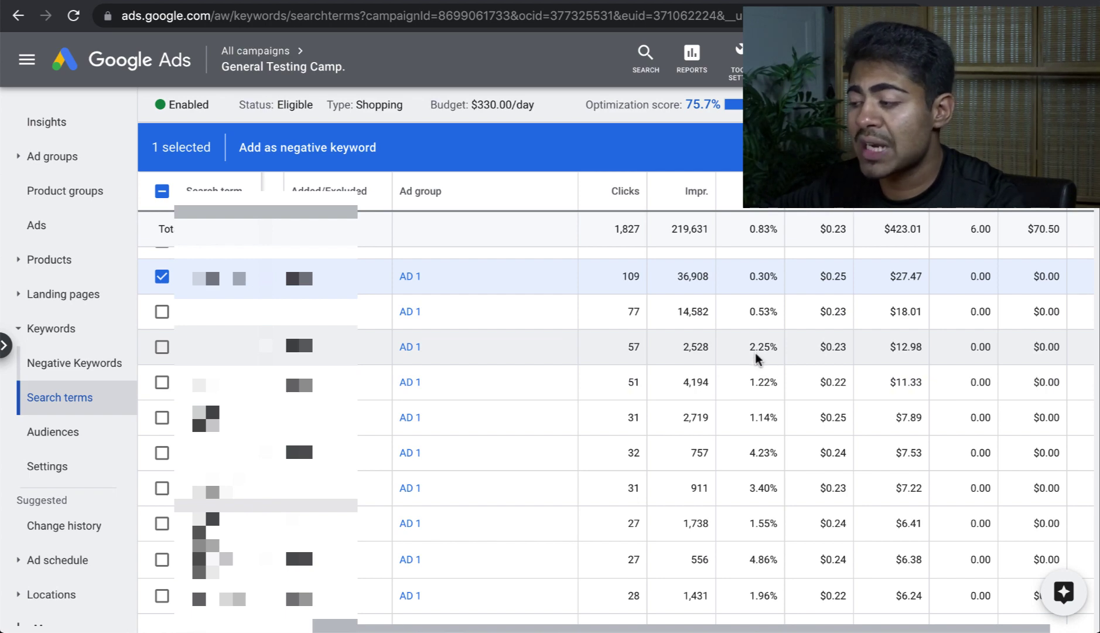
pyautogui.doubleClick(893, 344)
pyautogui.scroll(-2, 893, 346)
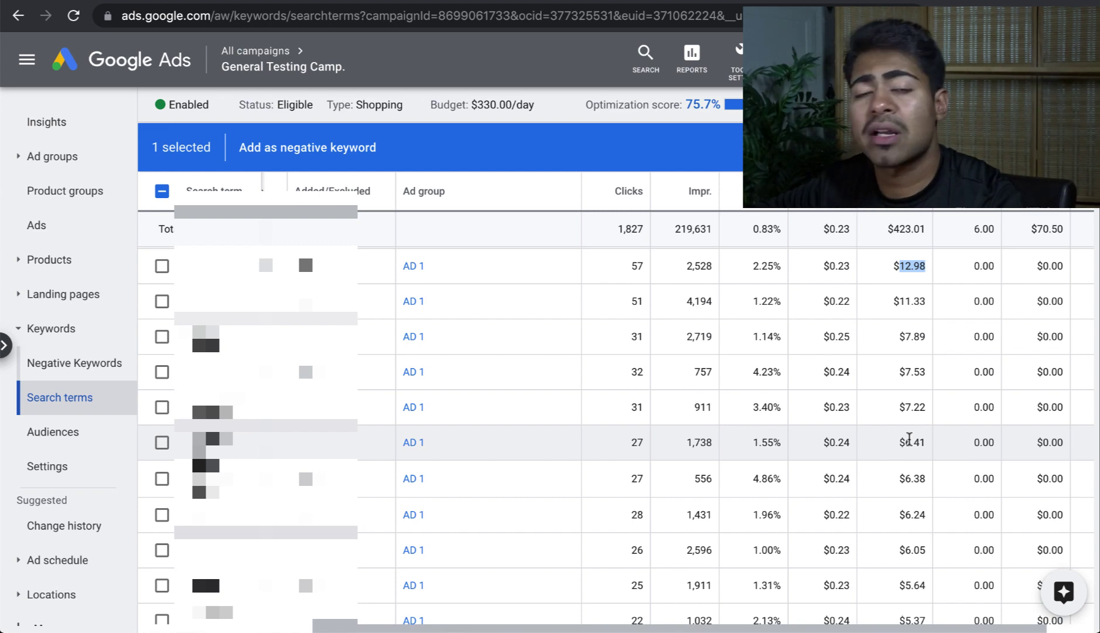
pyautogui.scroll(3, 749, 560)
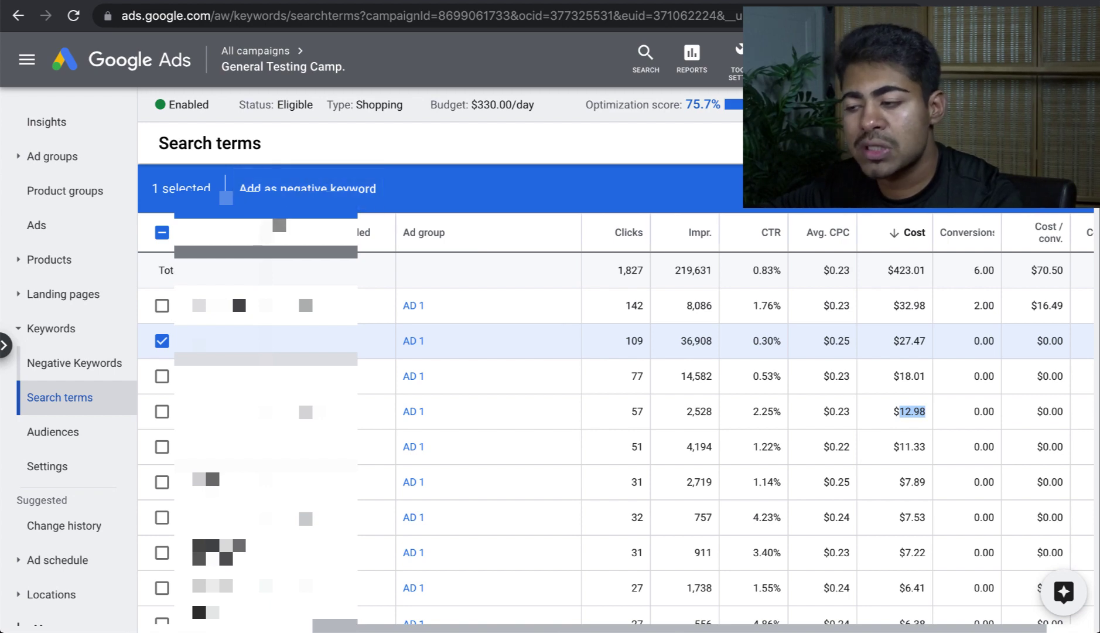
# Add the selected search term as a negative keyword at campaign level, and clear its selection.
pyautogui.click(308, 190)
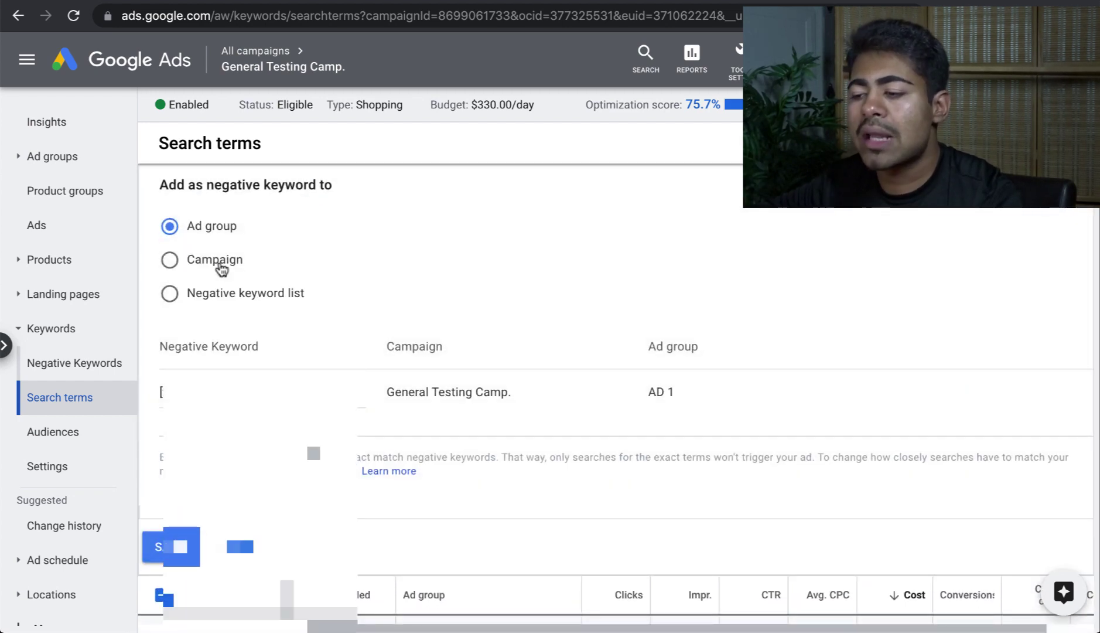
pyautogui.click(169, 262)
pyautogui.scroll(-2, 194, 241)
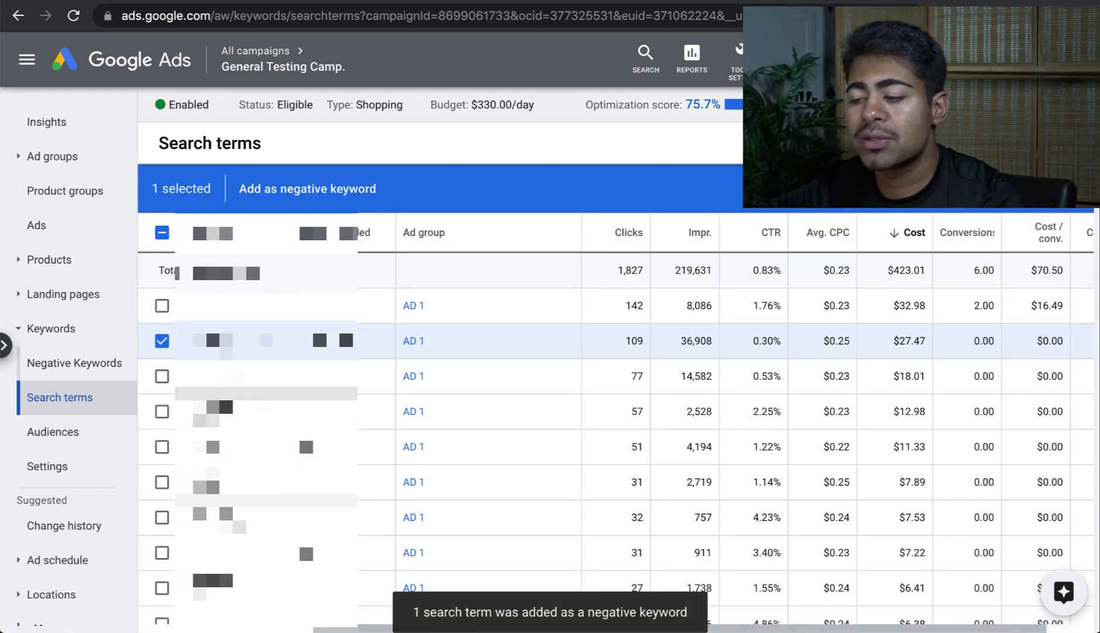
pyautogui.click(162, 340)
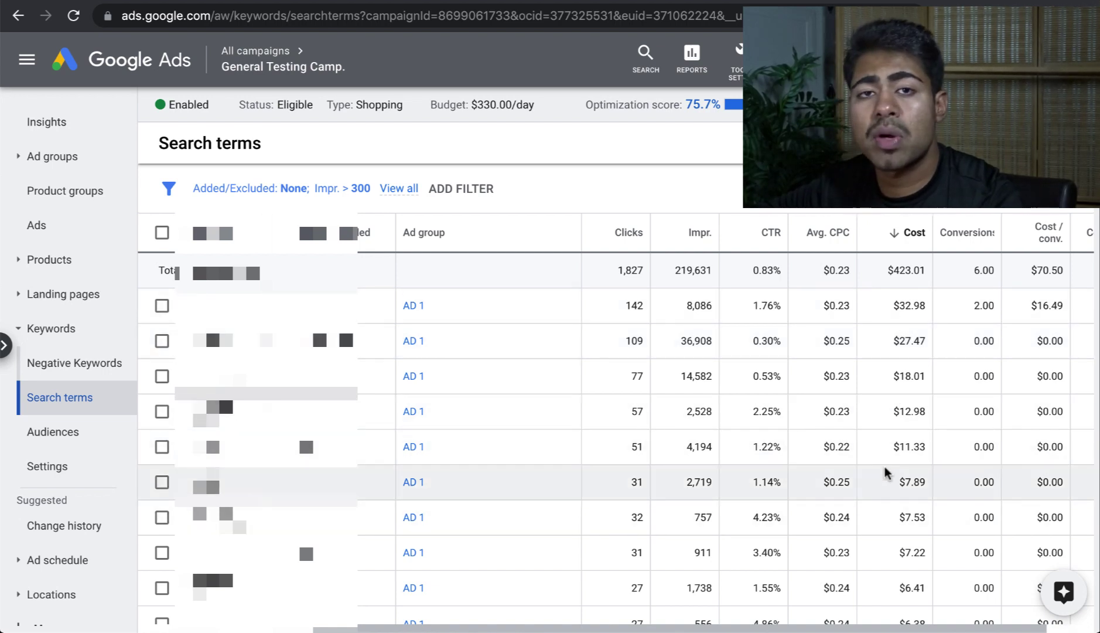
# Sort the search terms by CTR in ascending order.
pyautogui.click(765, 236)
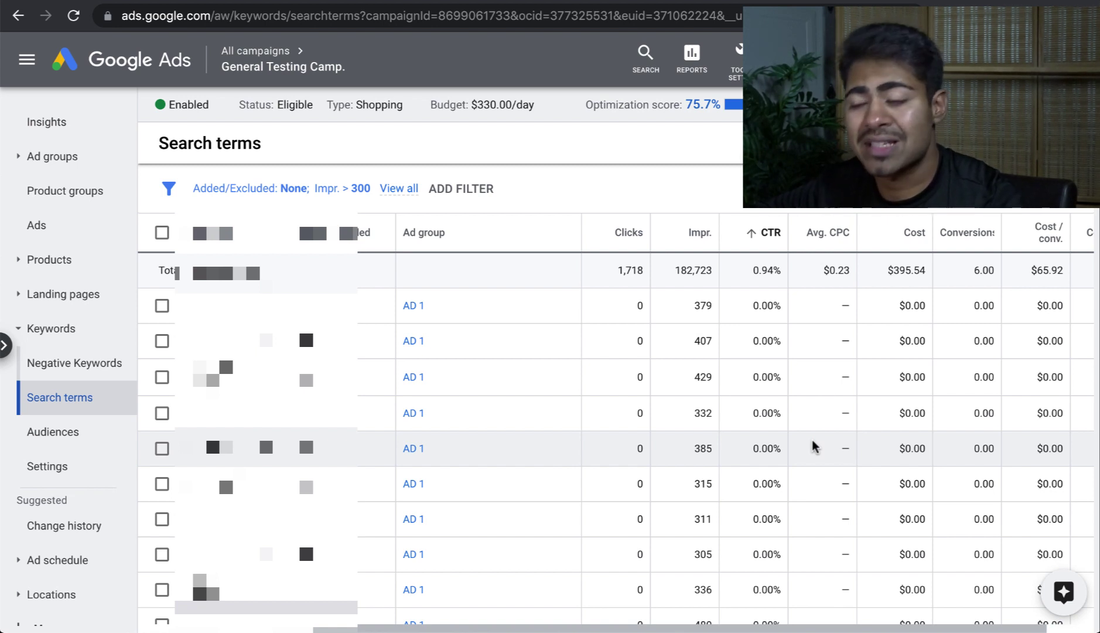
# Switch the search terms' CTR sort to descending order and back to ascending.
pyautogui.moveTo(769, 234)
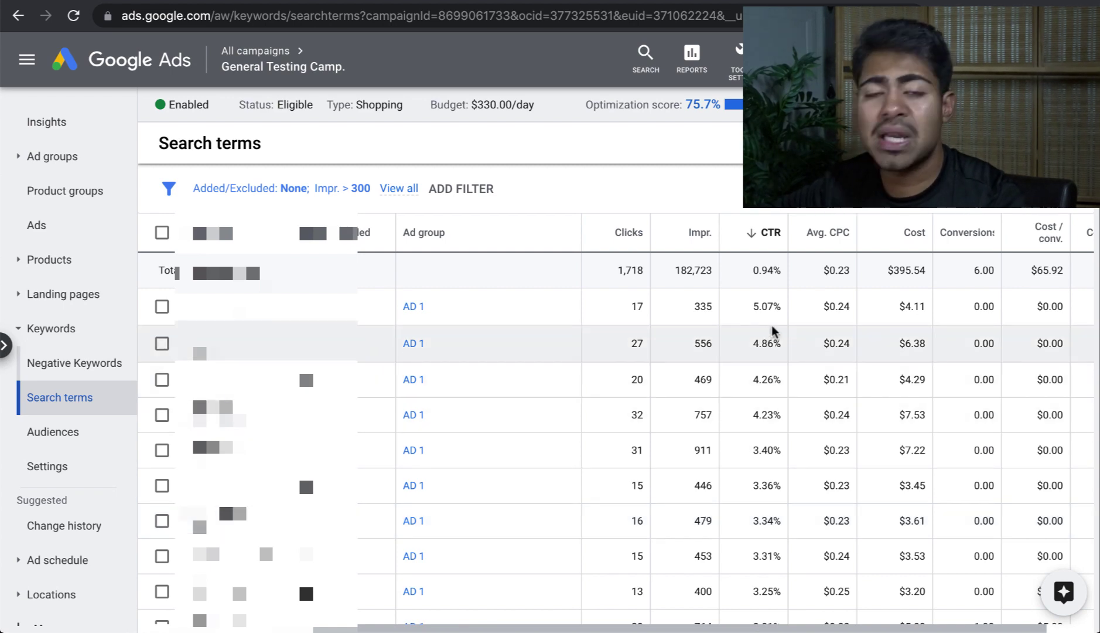
pyautogui.scroll(-1, 772, 325)
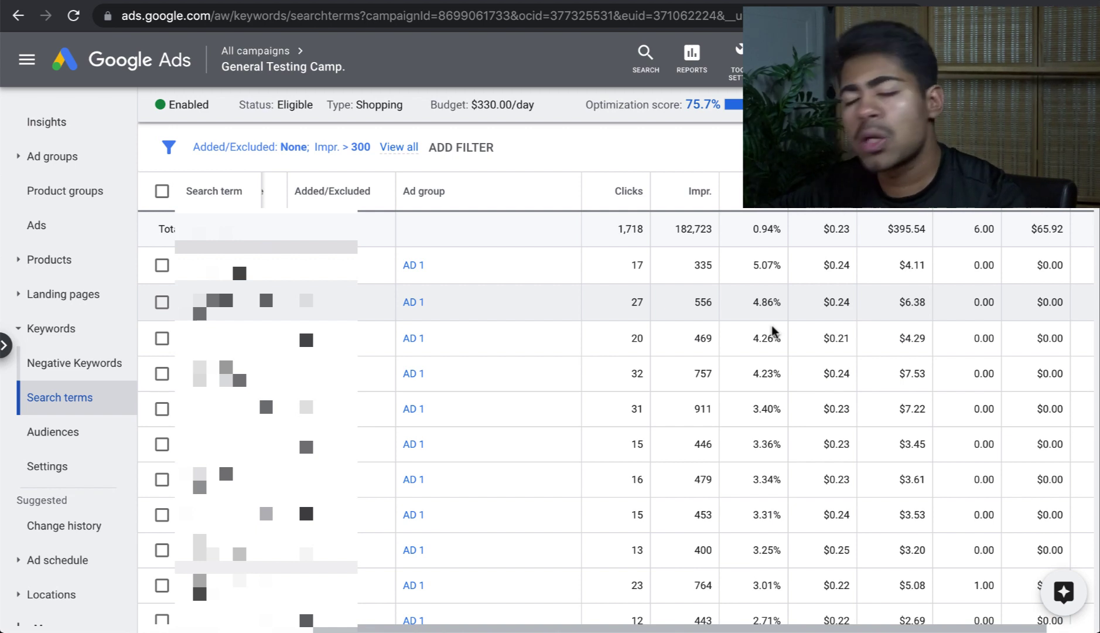
pyautogui.click(779, 205)
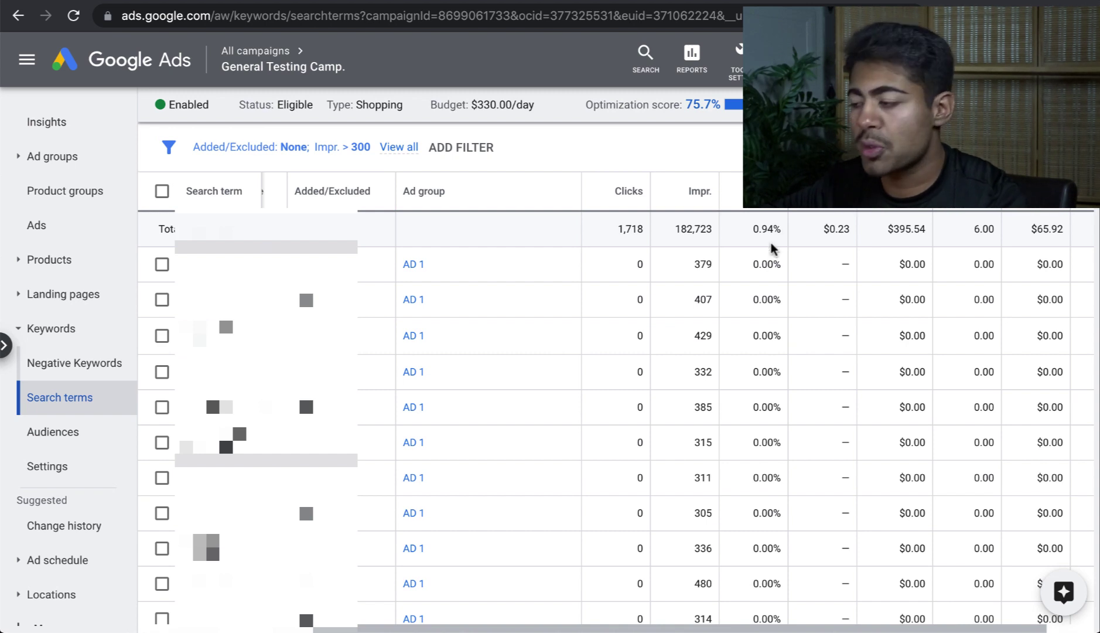
# Select 26 search terms with zero or very low CTR and no conversions for exclusion.
pyautogui.scroll(-1, 768, 248)
pyautogui.scroll(3, 502, 301)
pyautogui.click(162, 306)
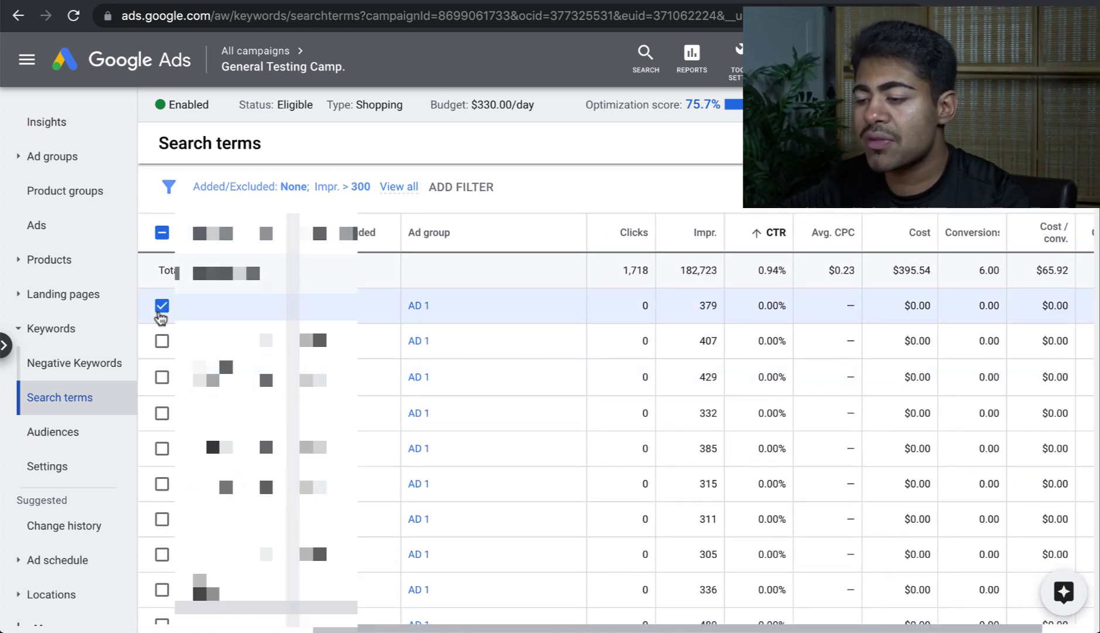
pyautogui.click(162, 340)
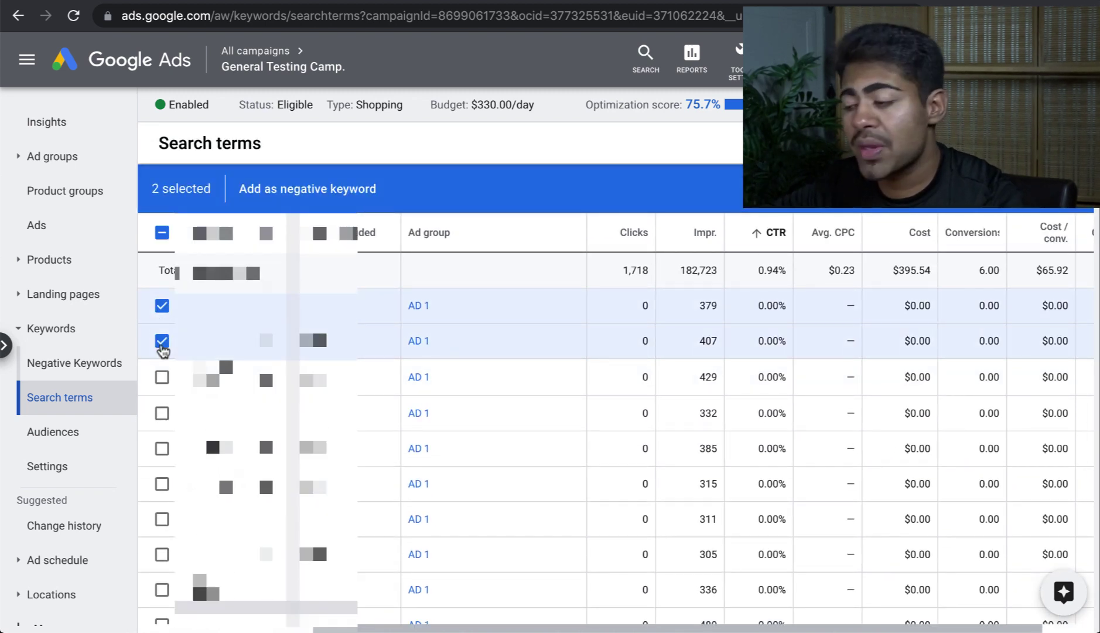
pyautogui.scroll(-1, 162, 373)
pyautogui.click(162, 345)
pyautogui.scroll(-1, 159, 382)
pyautogui.click(162, 388)
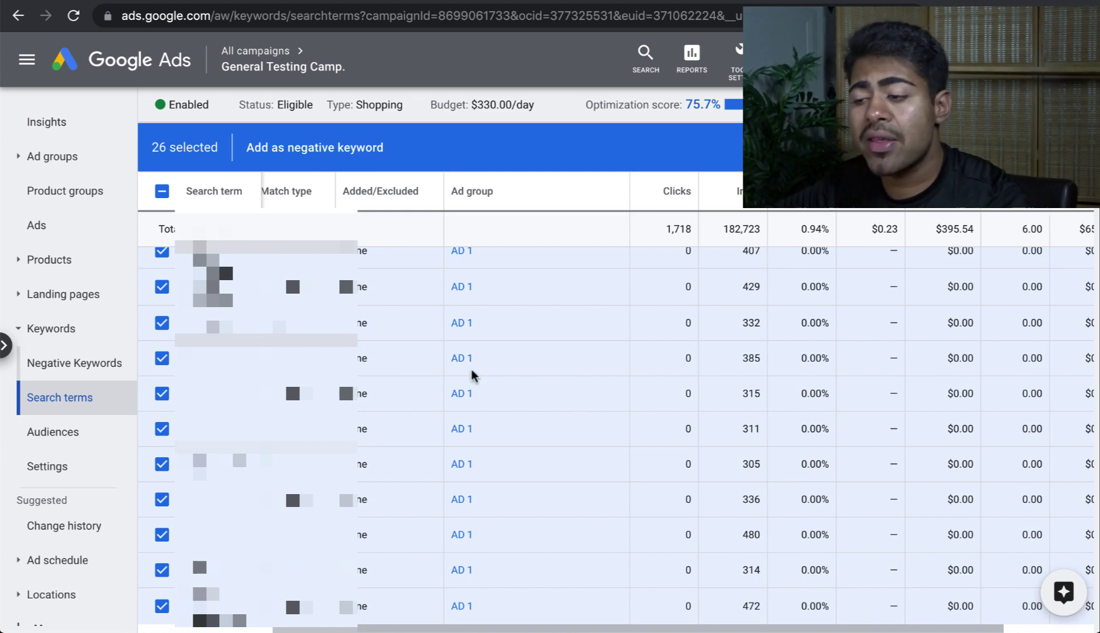
# Examine the clicks, impressions and CTR of the selected search terms and the unselected low-CTR terms among them.
pyautogui.scroll(2, 473, 376)
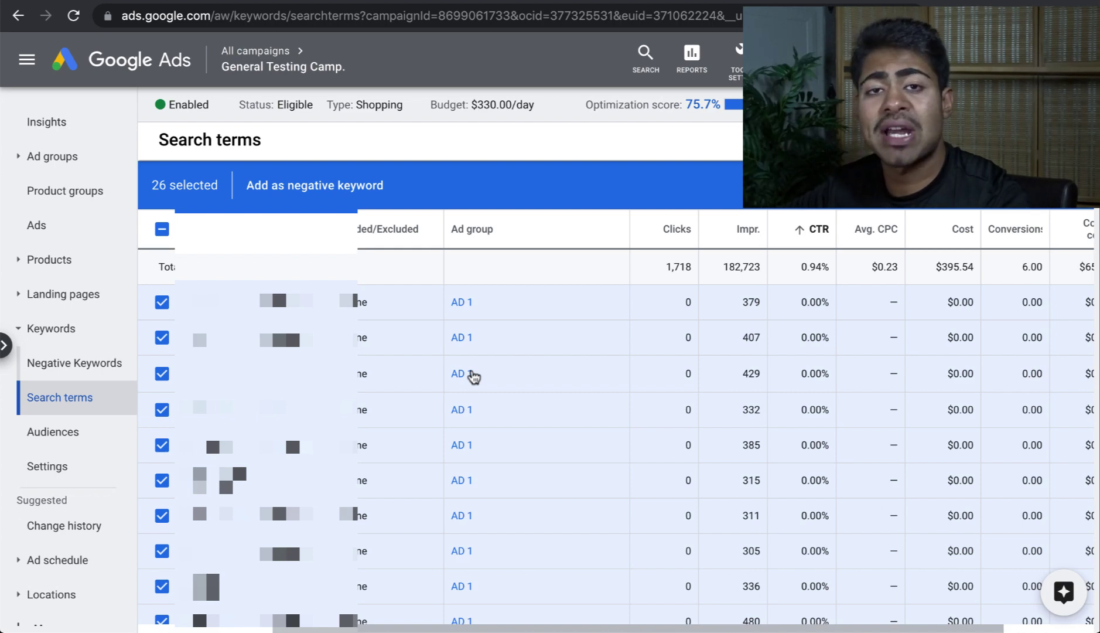
pyautogui.scroll(-8, 474, 375)
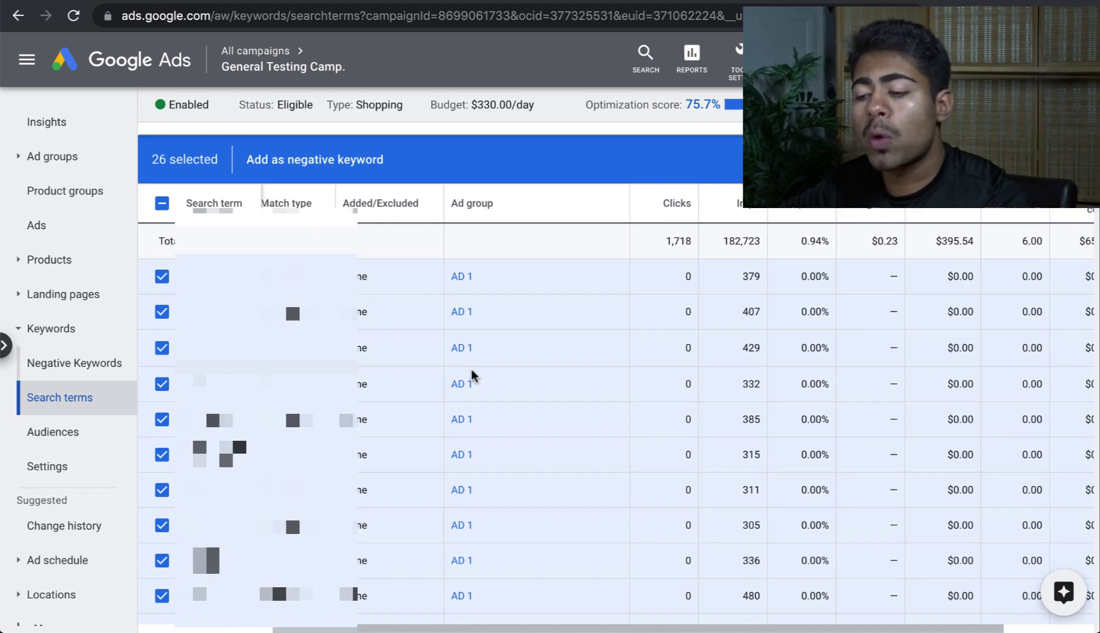
pyautogui.scroll(-5, 474, 375)
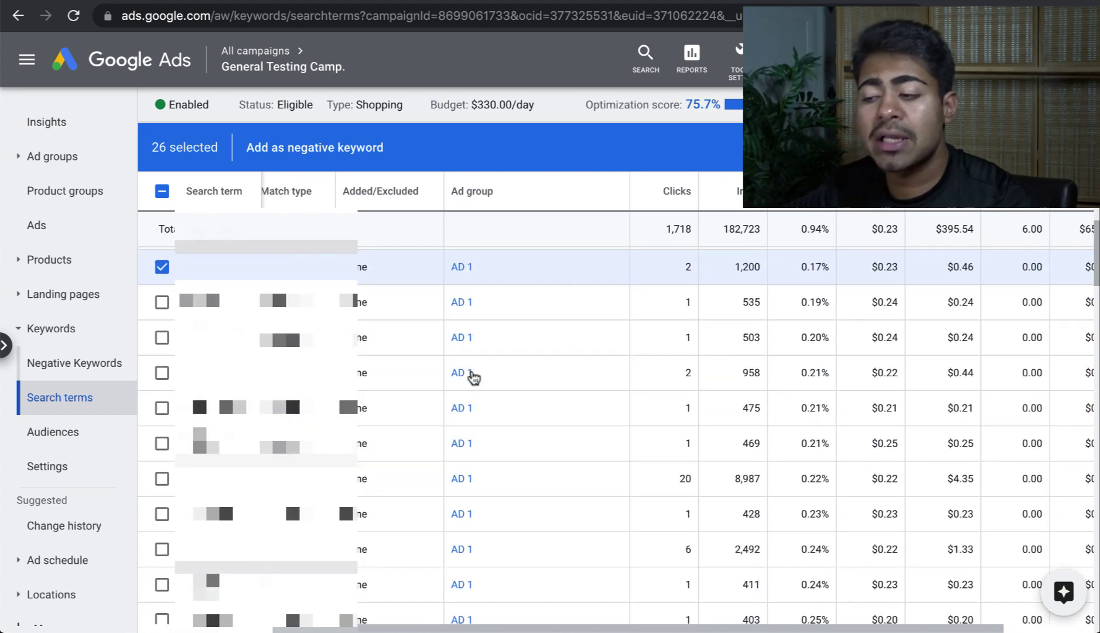
pyautogui.scroll(-3, 473, 375)
pyautogui.scroll(10, 474, 376)
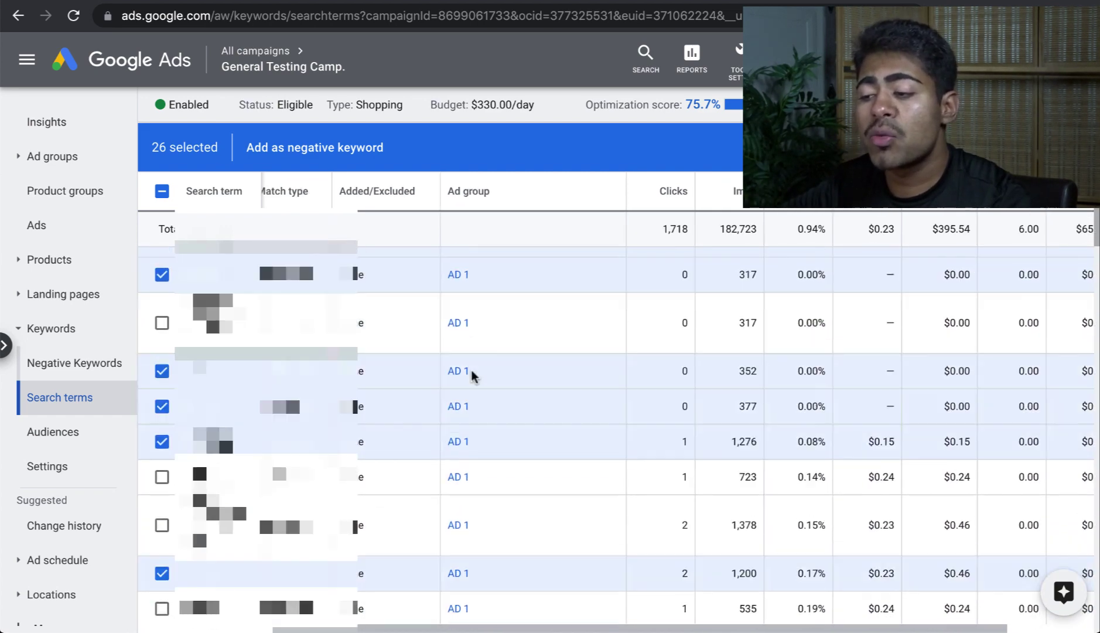
pyautogui.scroll(3, 474, 376)
pyautogui.scroll(-1, 473, 375)
pyautogui.scroll(3, 473, 375)
pyautogui.scroll(-2, 471, 370)
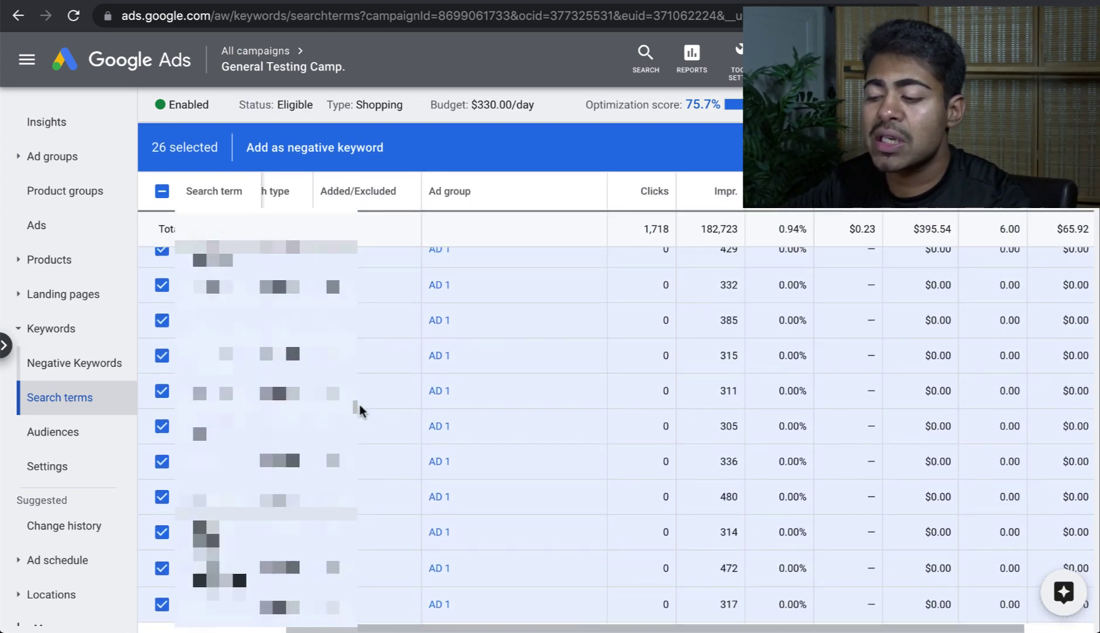
pyautogui.scroll(-2, 357, 409)
pyautogui.scroll(-1, 359, 409)
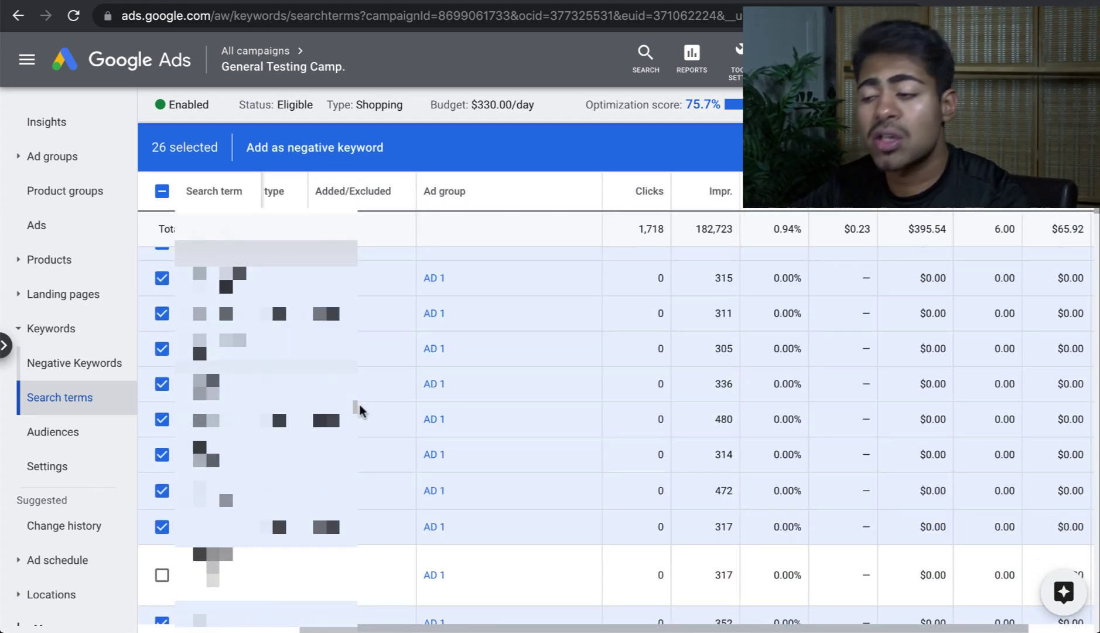
pyautogui.scroll(5, 359, 409)
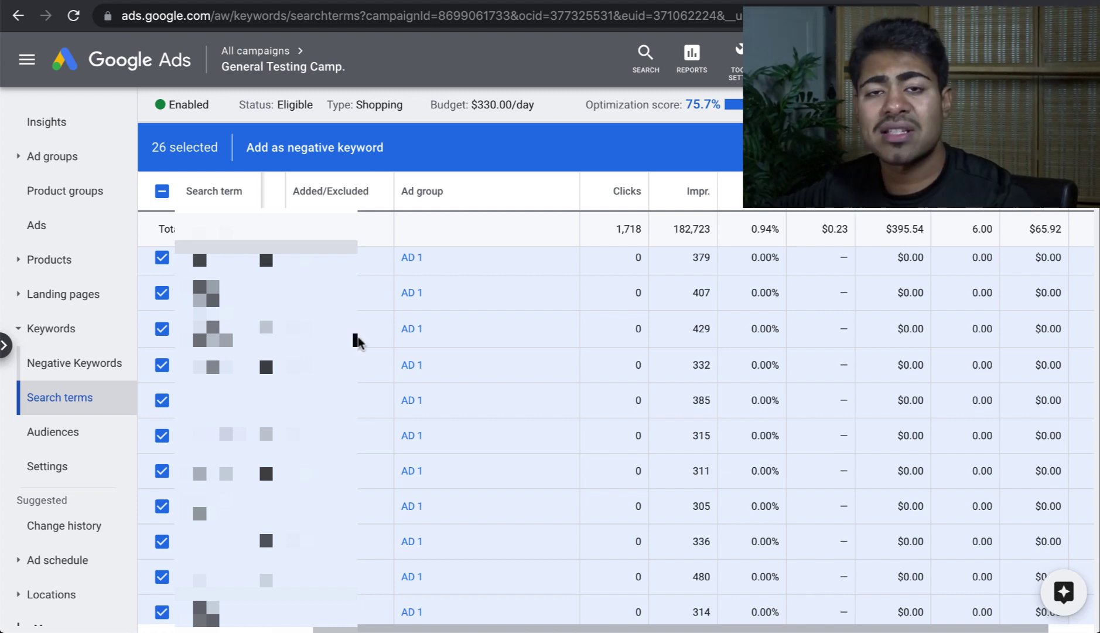
# Add the selected low-CTR search terms as exact-match negative keywords for General Testing Camp. and save them.
pyautogui.click(351, 147)
pyautogui.click(214, 257)
pyautogui.scroll(-4, 213, 266)
pyautogui.scroll(-15, 586, 381)
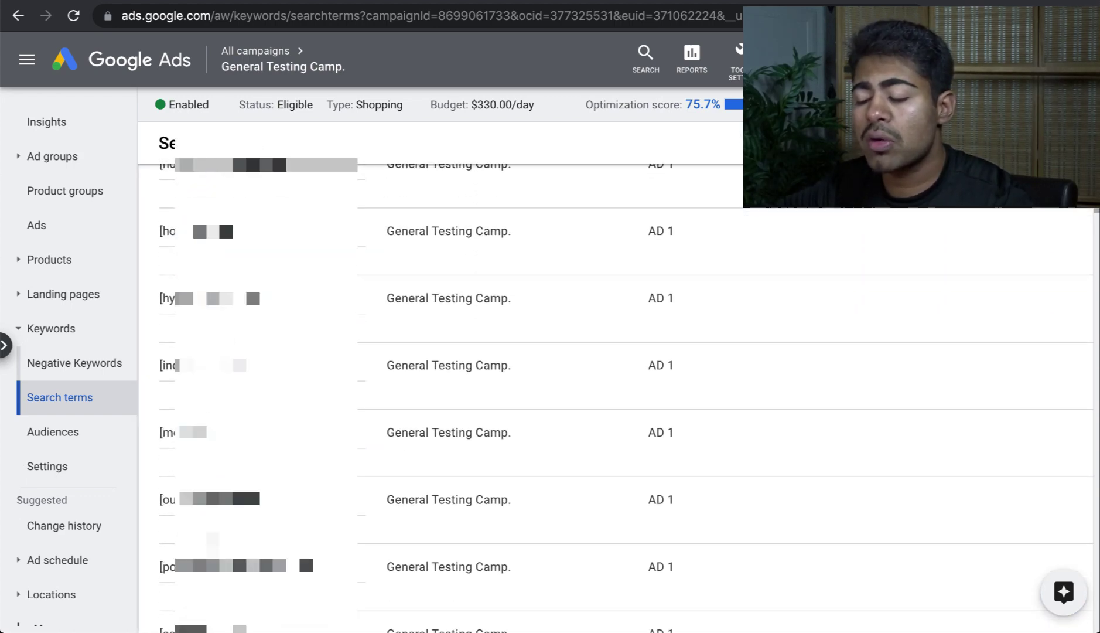
pyautogui.scroll(-7, 162, 276)
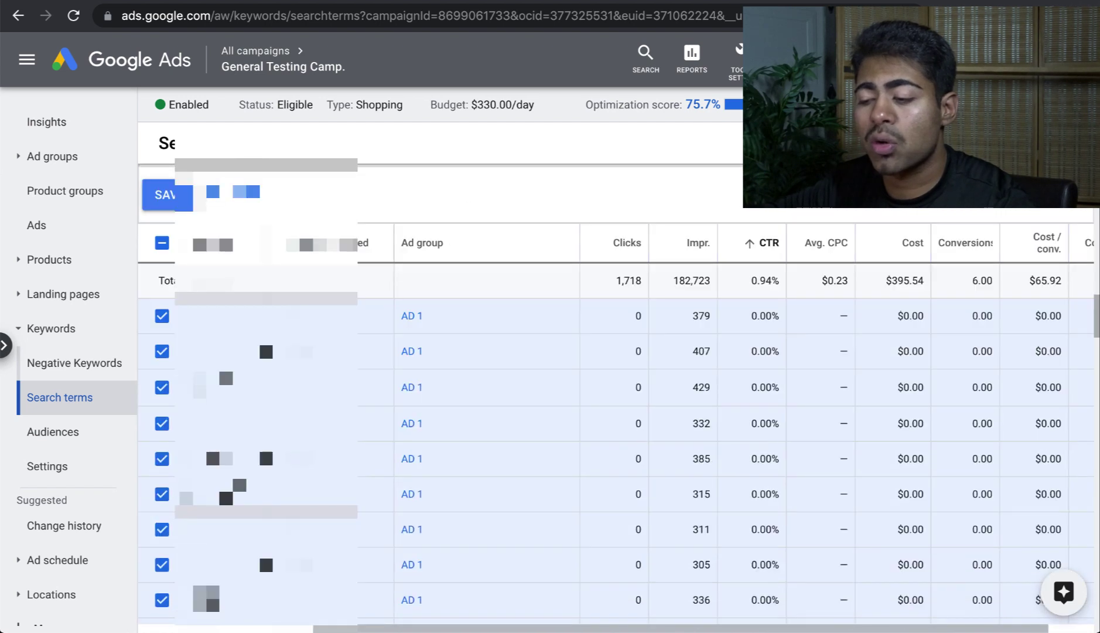
pyautogui.scroll(3, 162, 275)
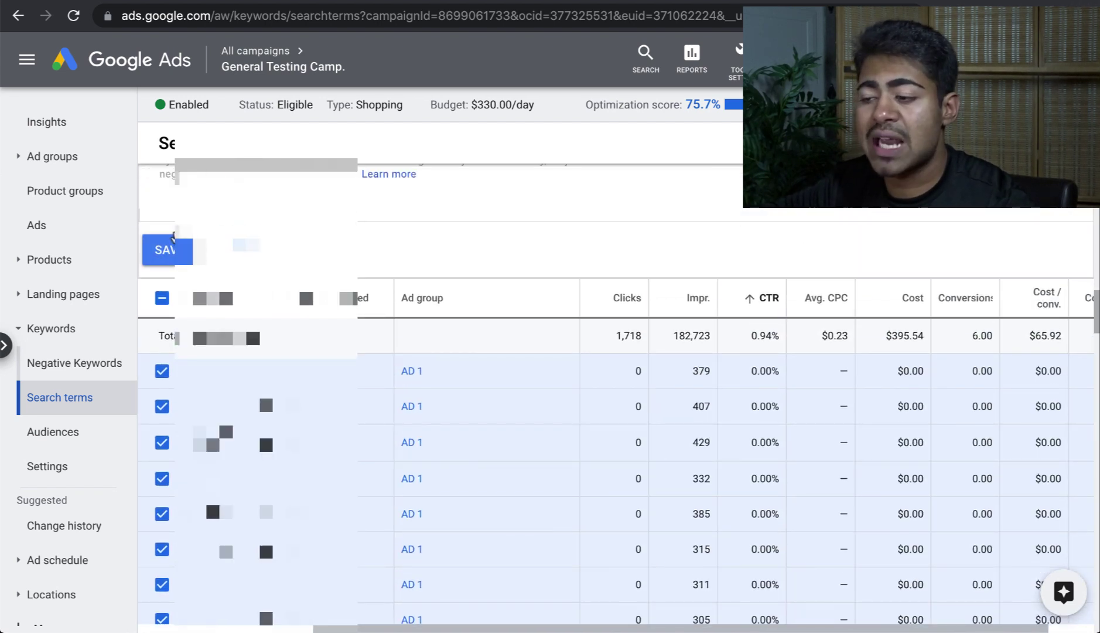
pyautogui.click(167, 250)
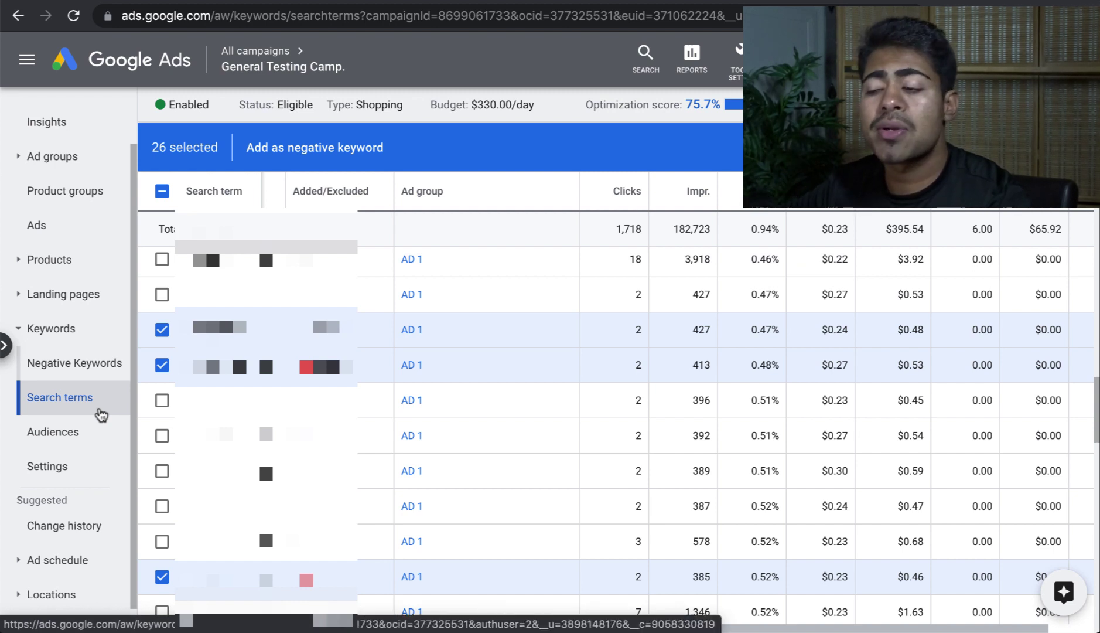
pyautogui.scroll(-1, 100, 415)
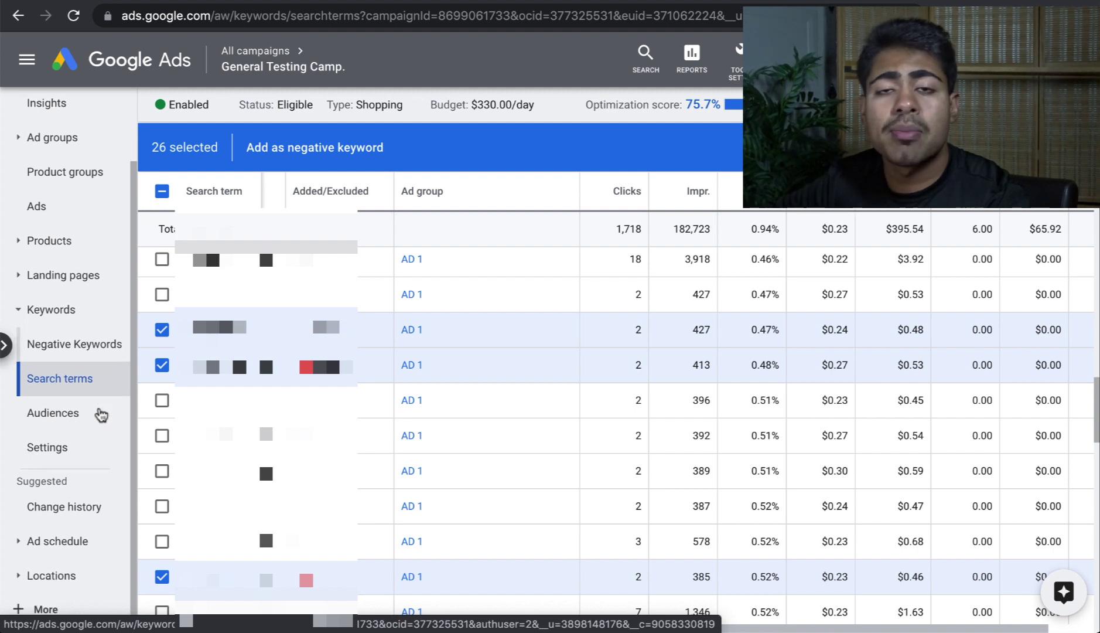